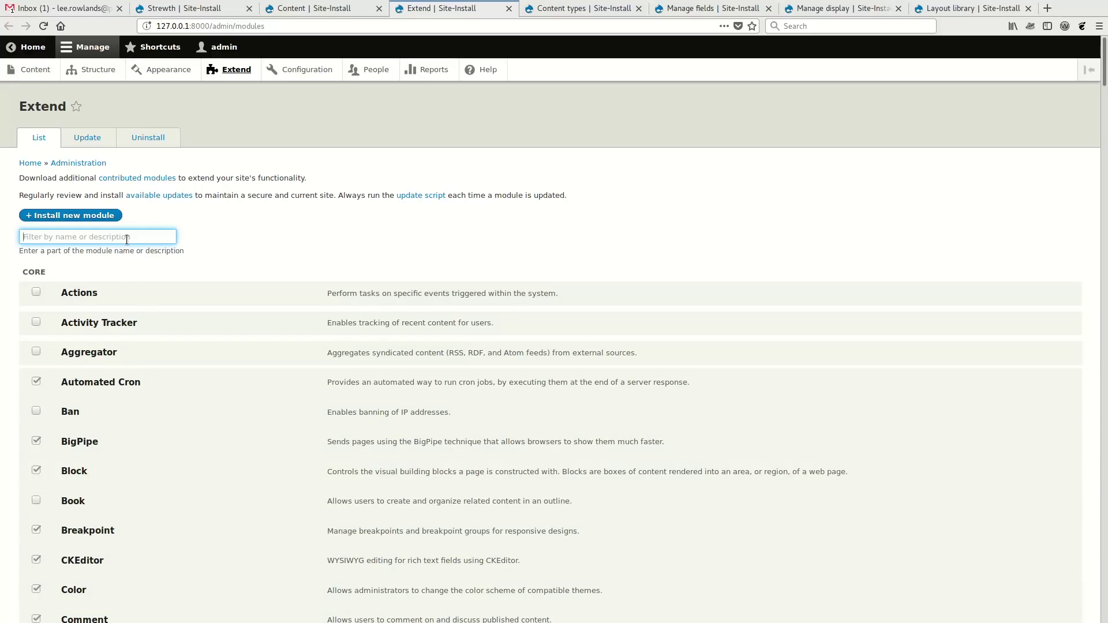
Step: Filter the Extend module list by 'lay' to confirm Layout Builder and Layout Library are enabled
type("lay")
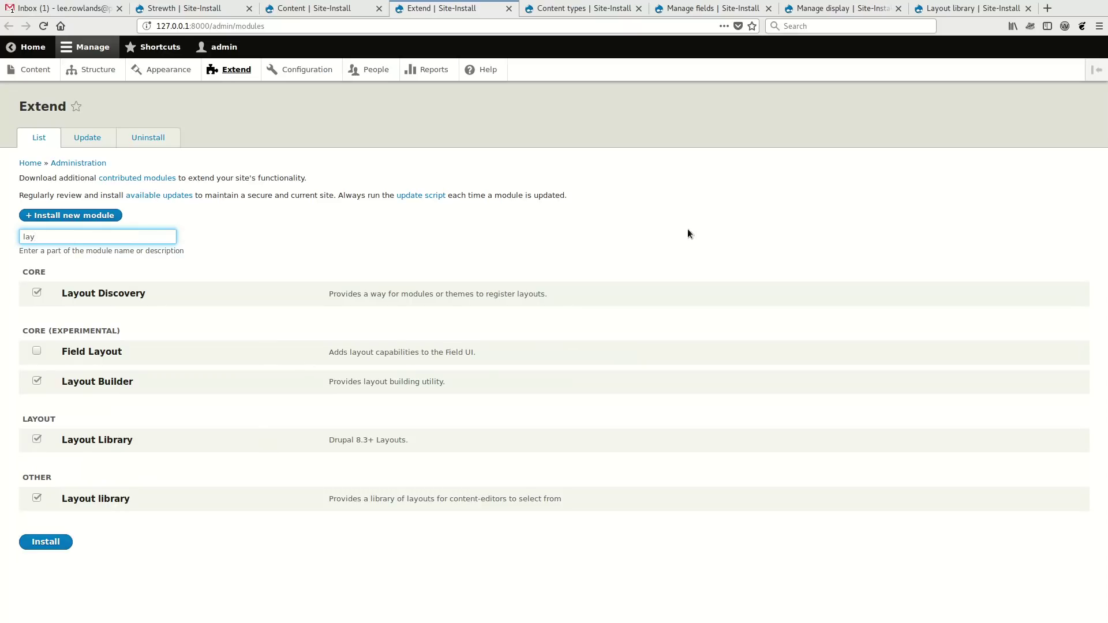
Step: Review the Article fields and form display, then open the Article layout editor from Manage display
left_click(709, 9)
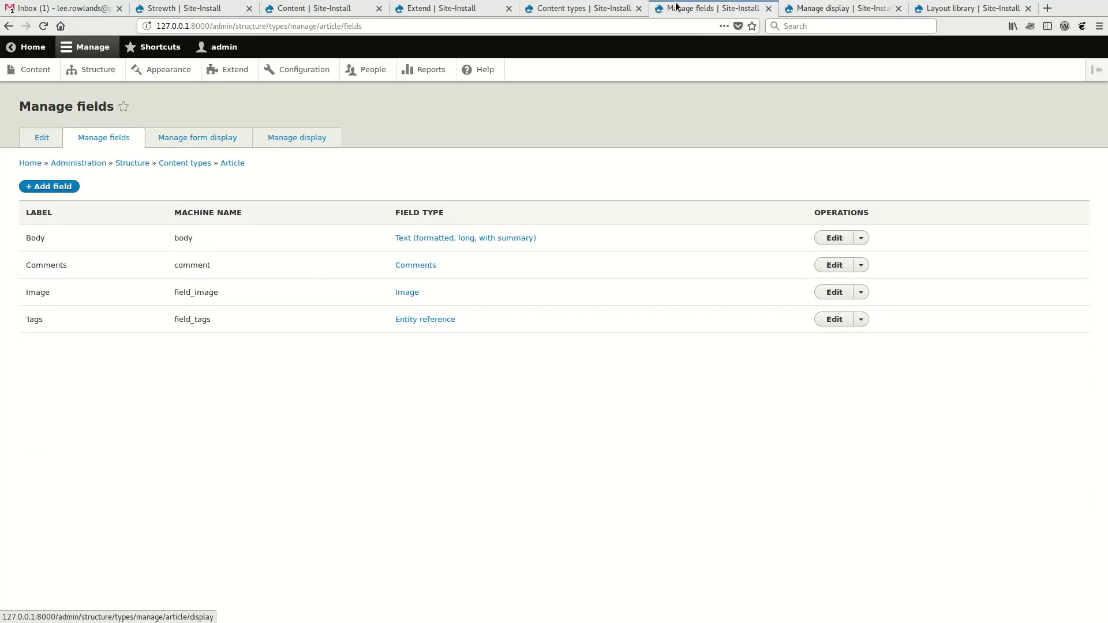
left_click(805, 8)
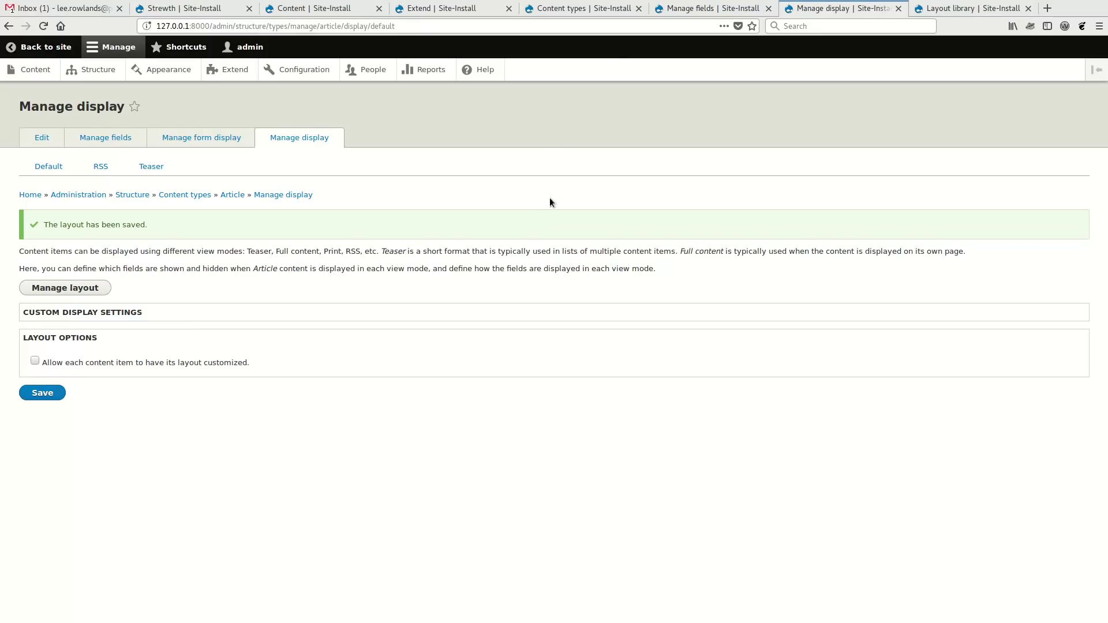
left_click(701, 8)
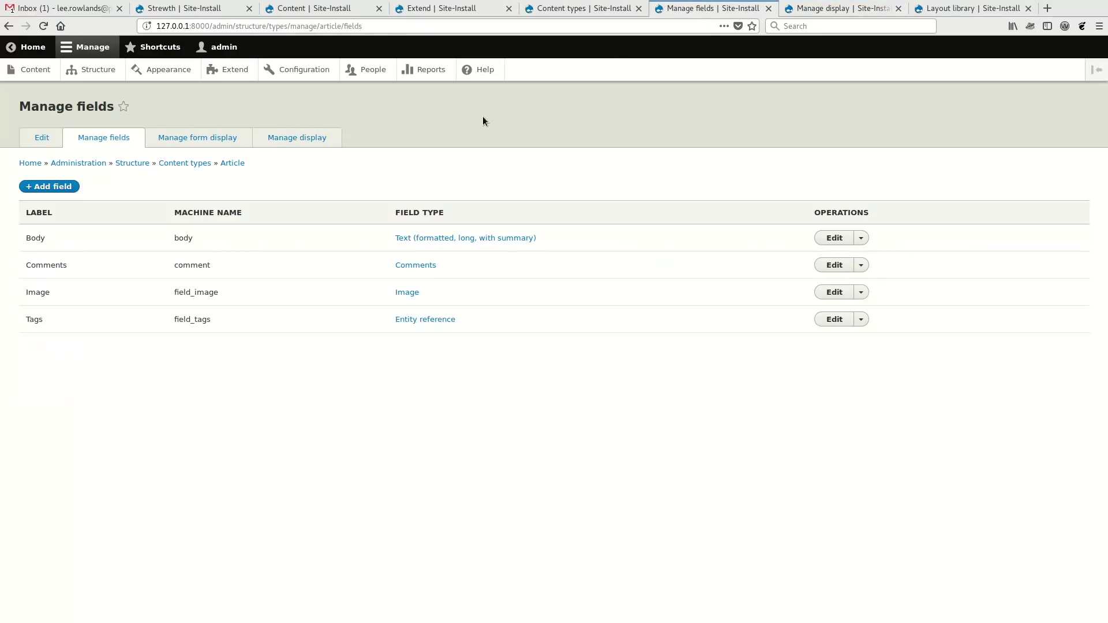
left_click(185, 145)
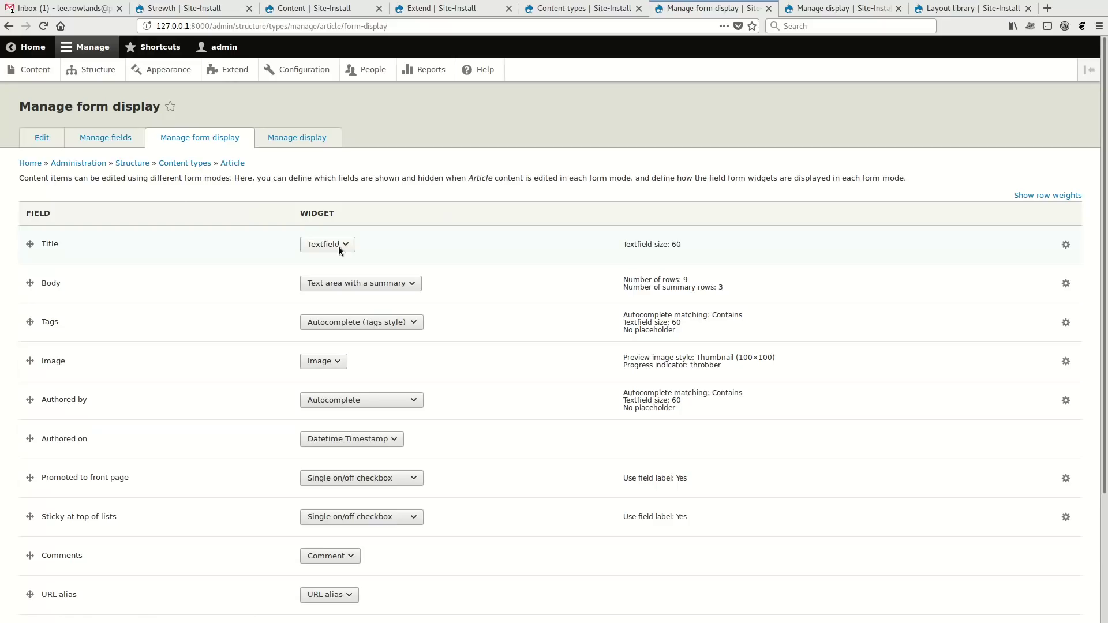
left_click(823, 19)
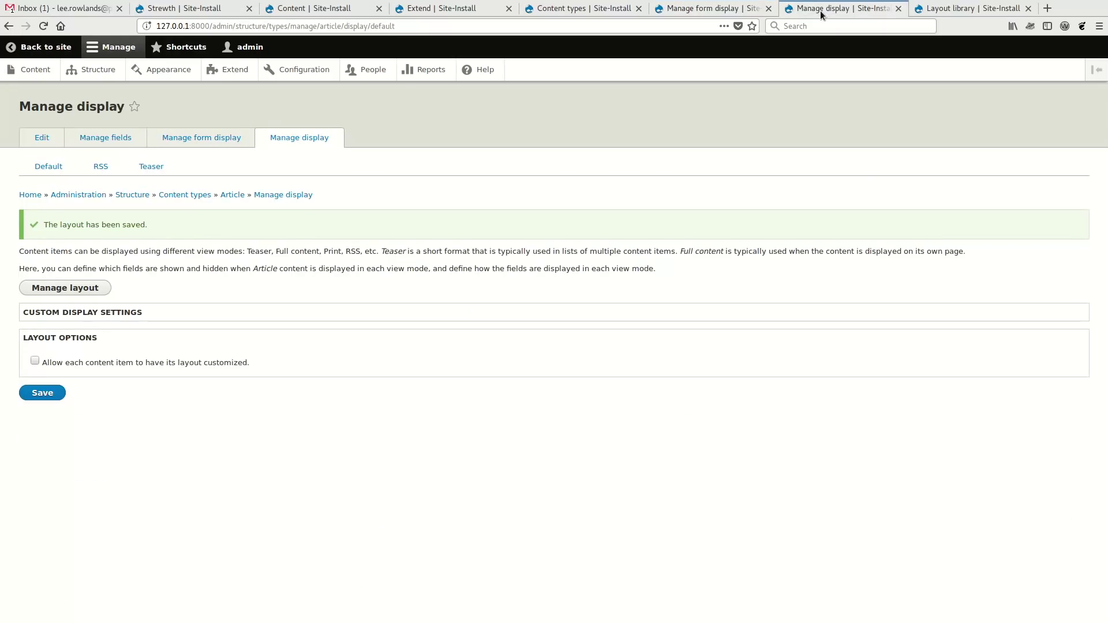
left_click(91, 297)
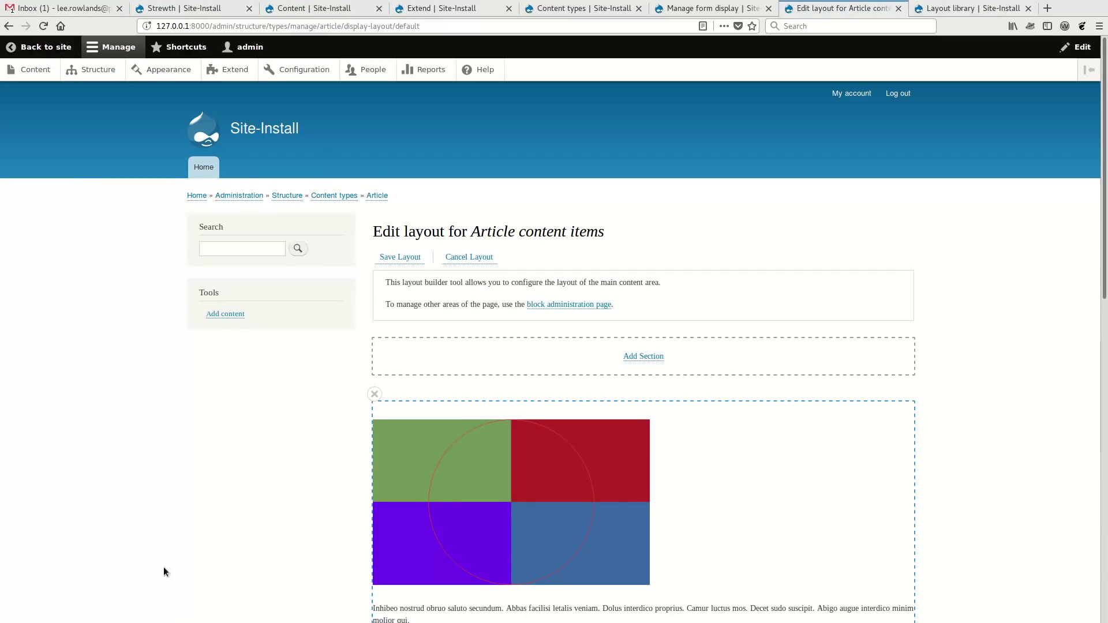
Step: Inspect the default Article layout's image, body text, Tags and Comments placeholder
double_click(492, 231)
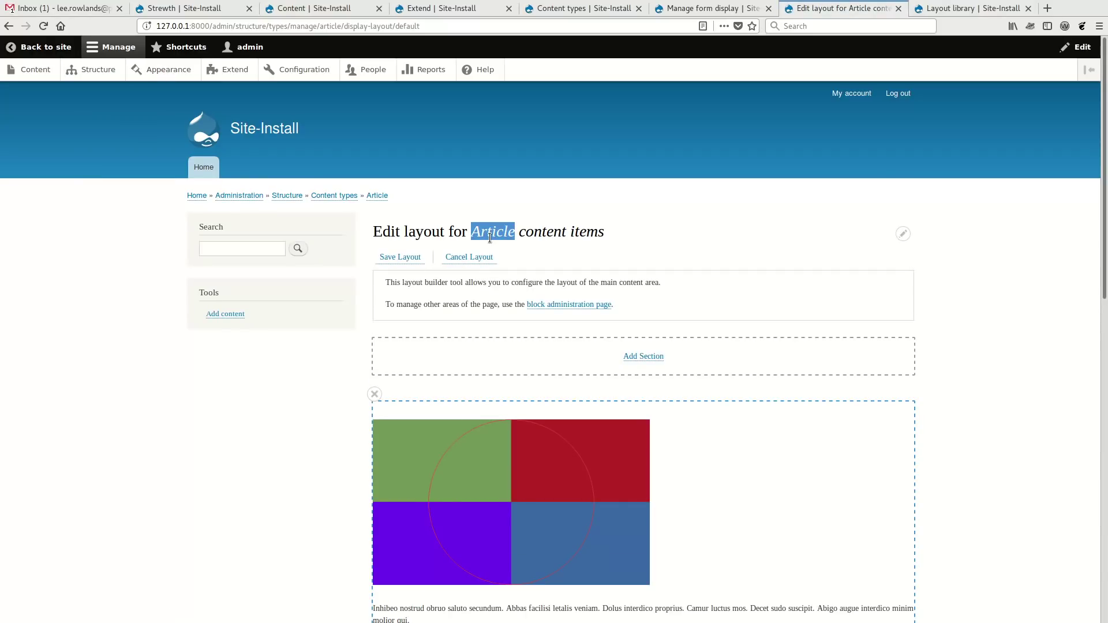
left_click(430, 351)
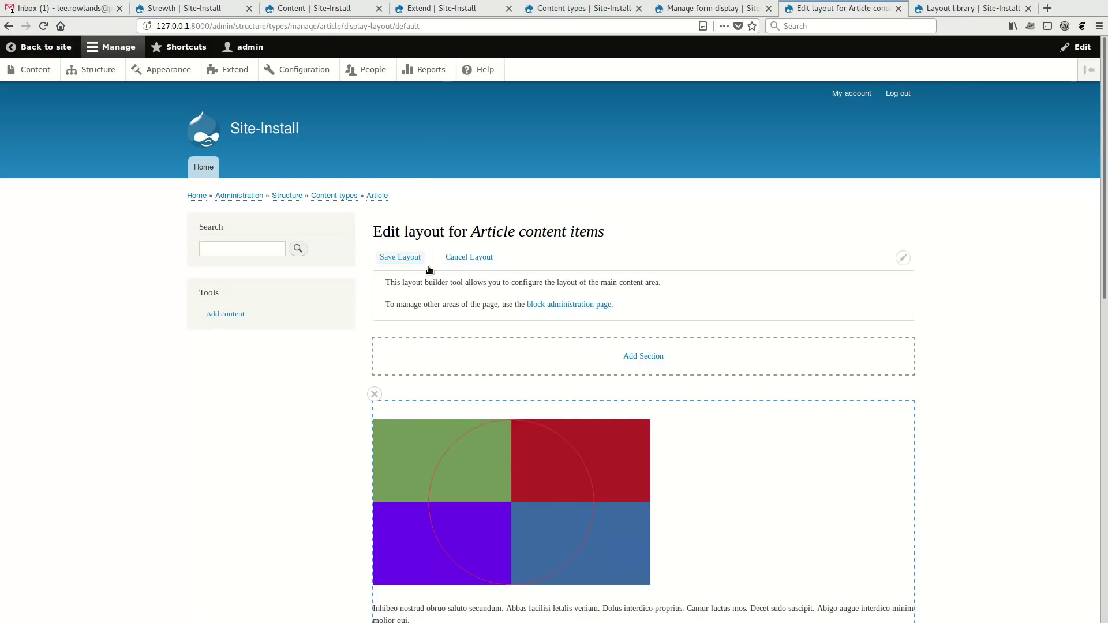
scroll(306, 403, "down", 3)
scroll(306, 404, "down", 1)
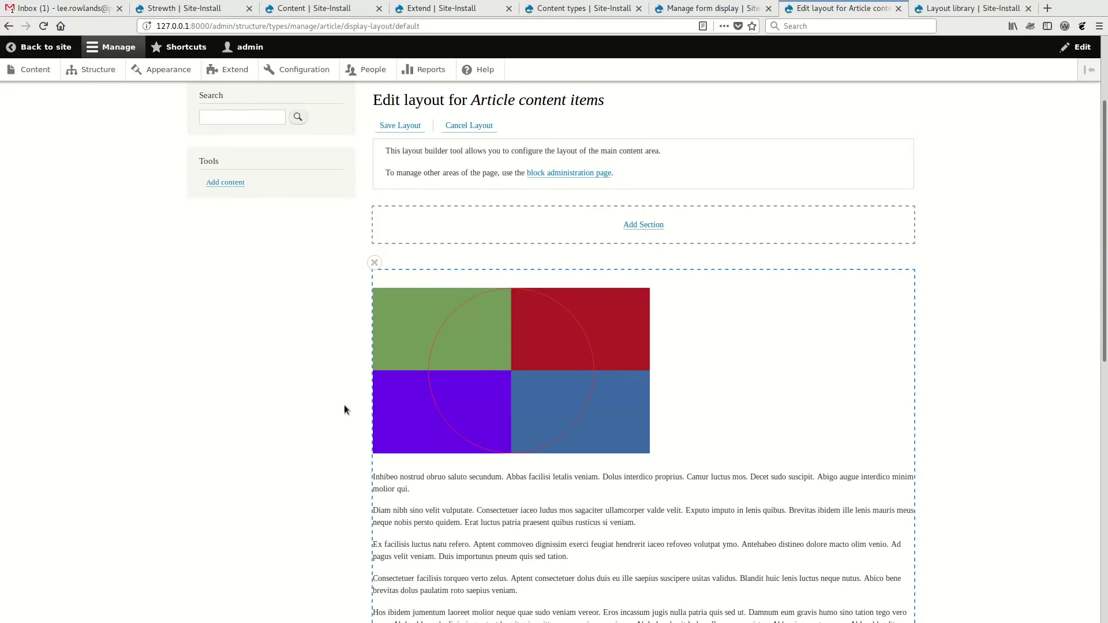
scroll(344, 408, "down", 3)
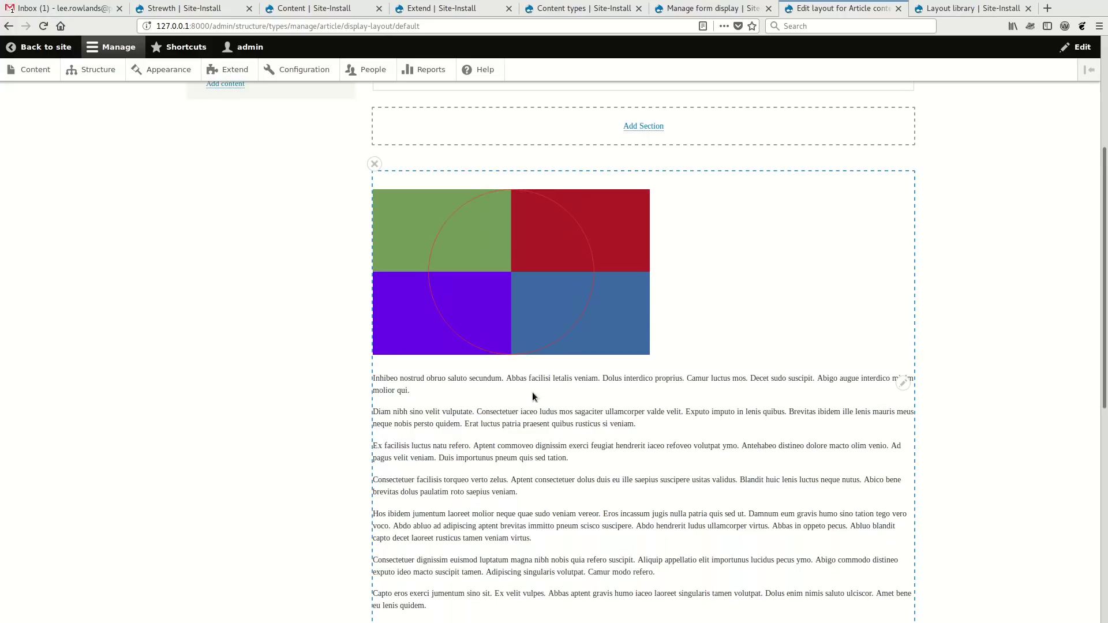
scroll(532, 393, "down", 12)
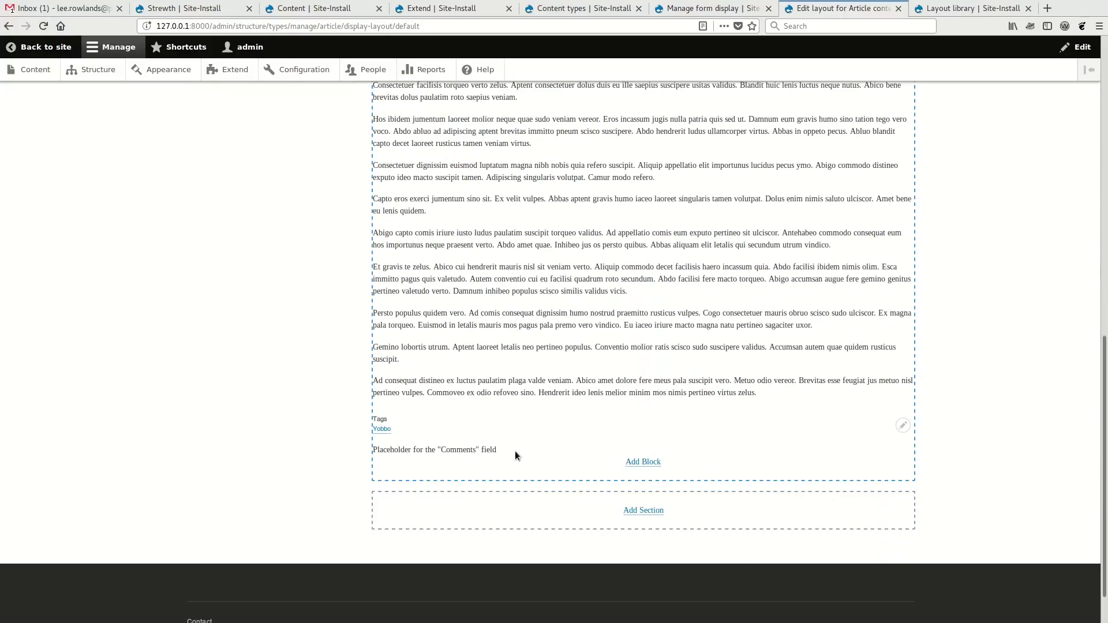
scroll(569, 339, "up", 14)
scroll(569, 340, "up", 5)
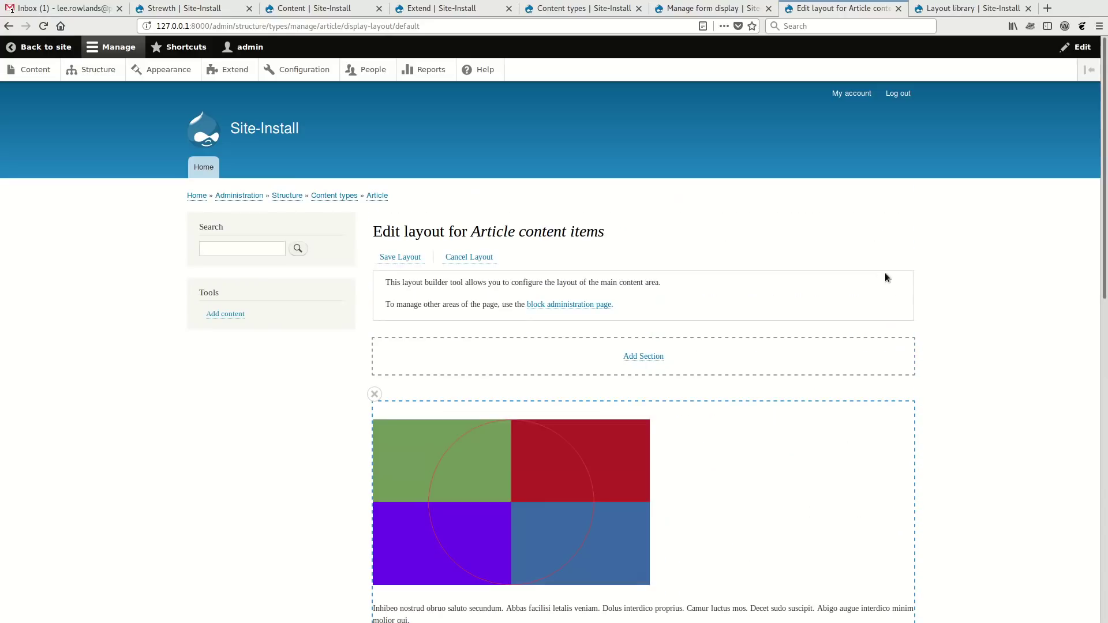
Step: Confirm the image block keeps a hidden label, the Image formatter and the Large (480×480) style
left_click(903, 430)
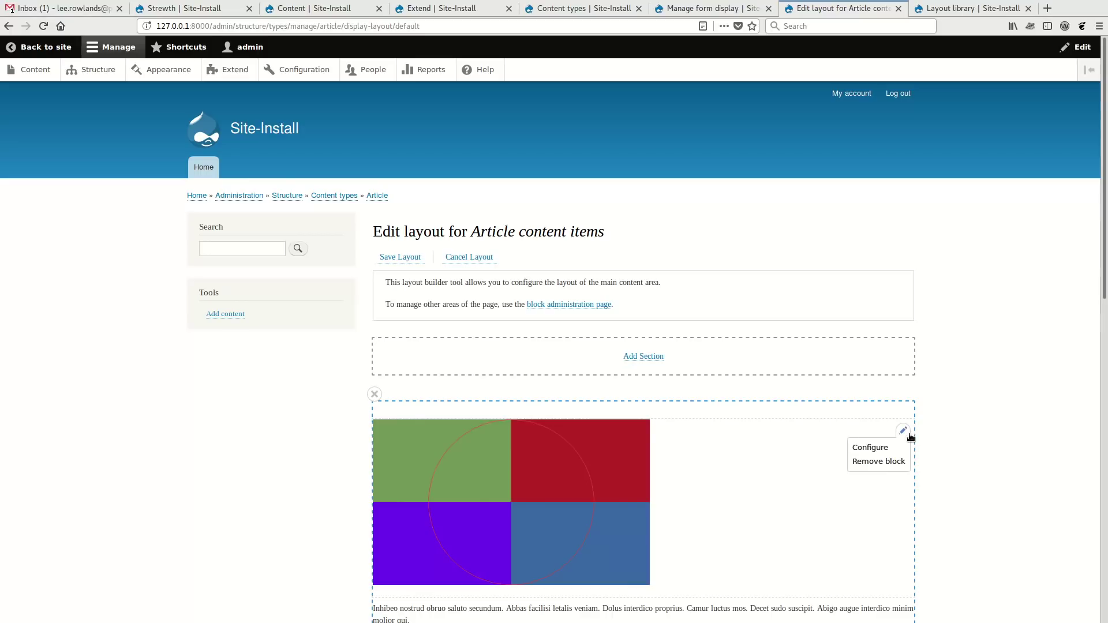
left_click(877, 448)
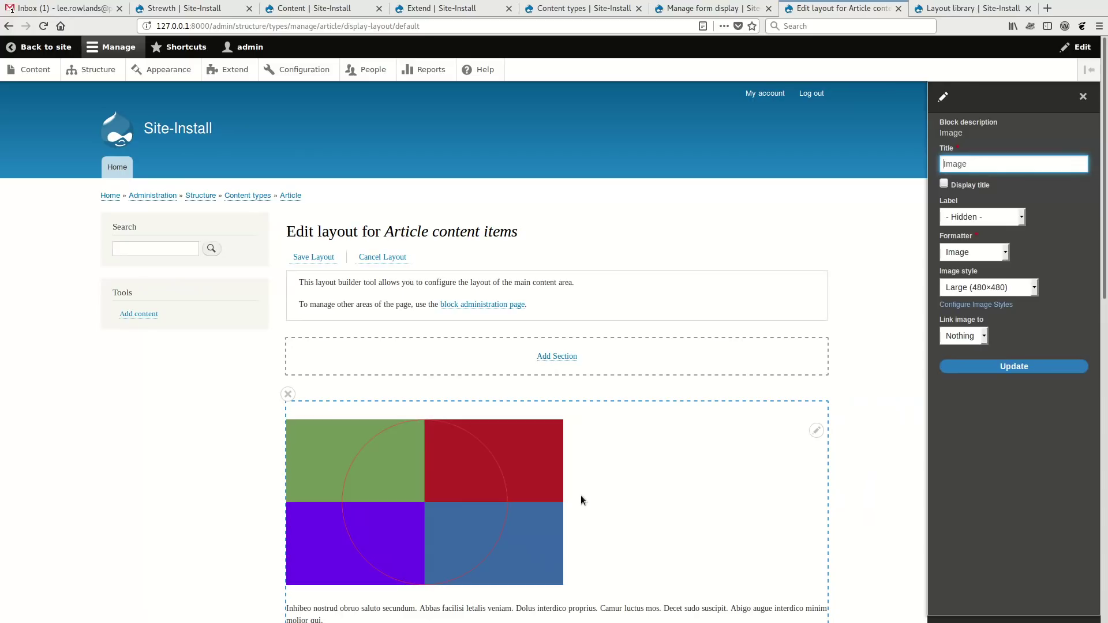
left_click(1005, 219)
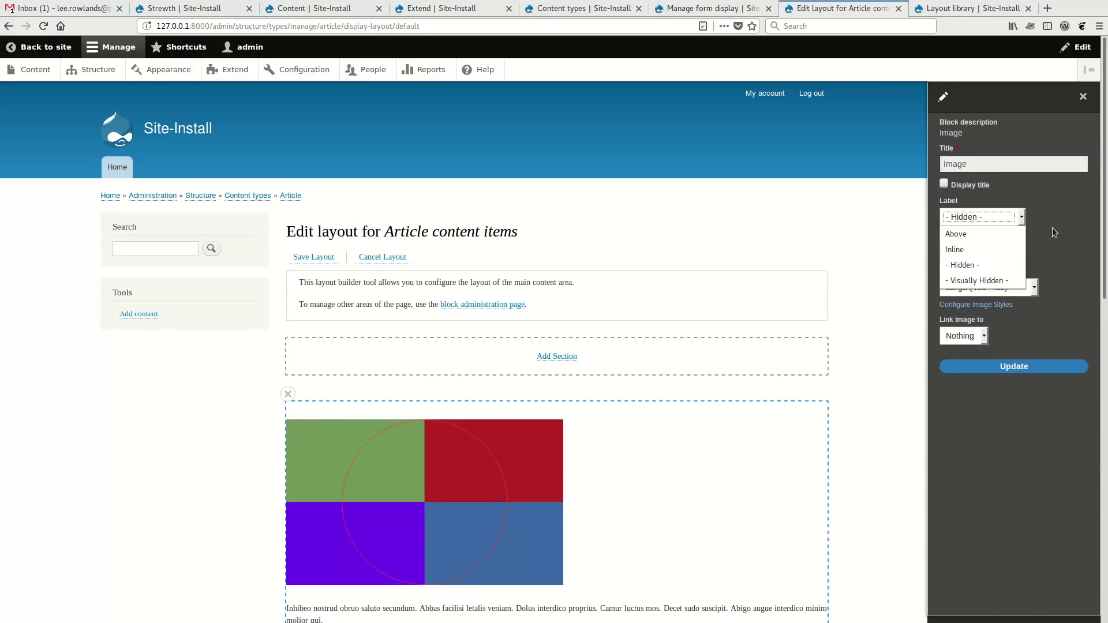
left_click(945, 219)
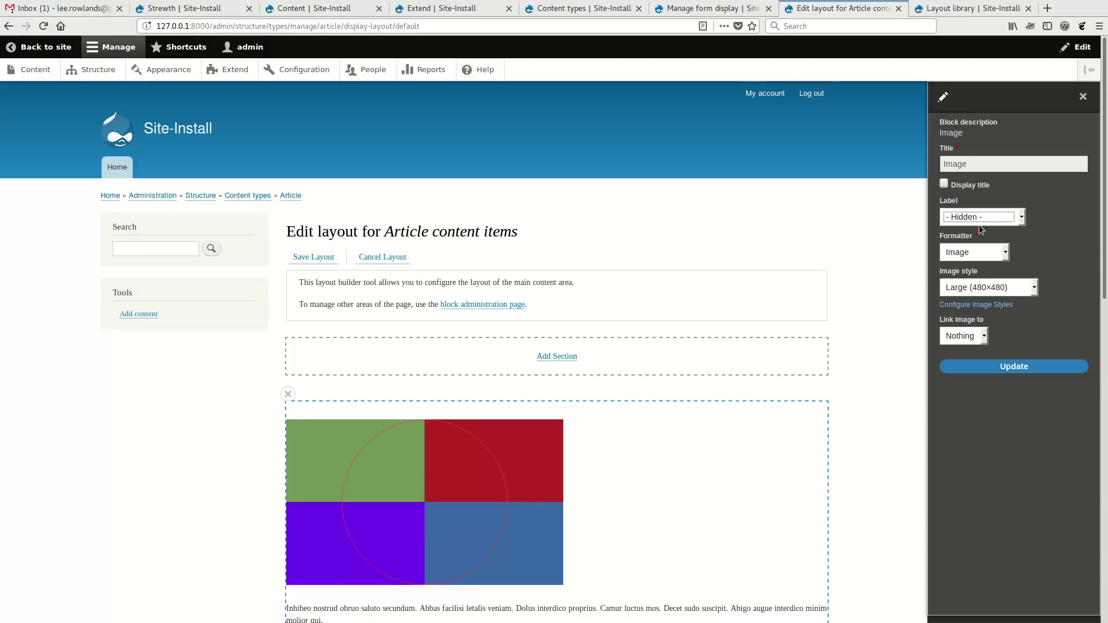
left_click(976, 255)
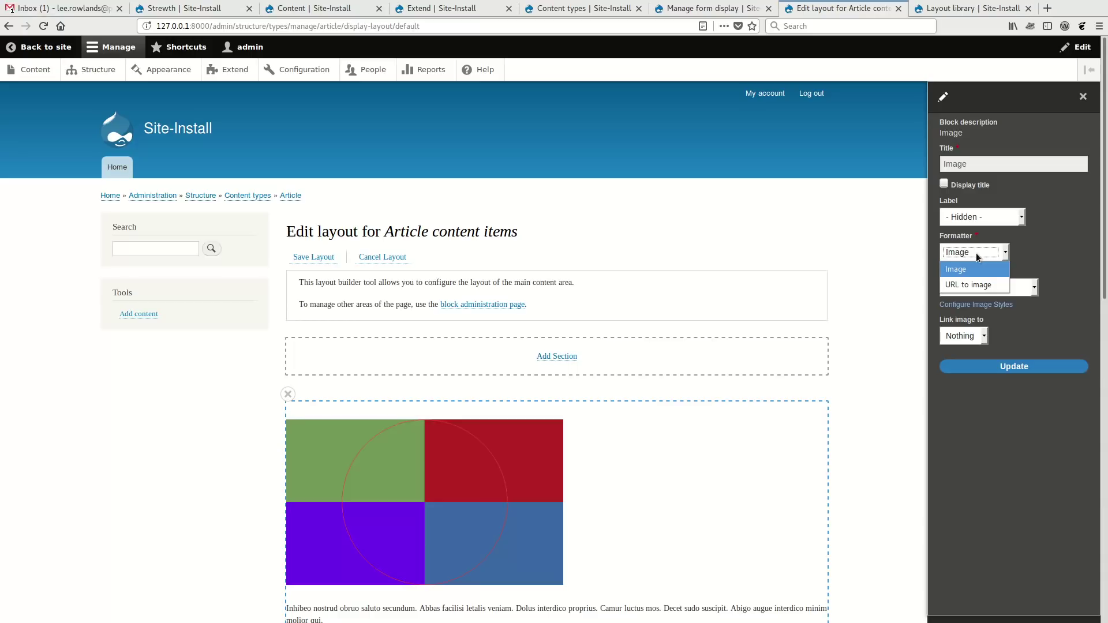
left_click(1047, 252)
left_click(1017, 292)
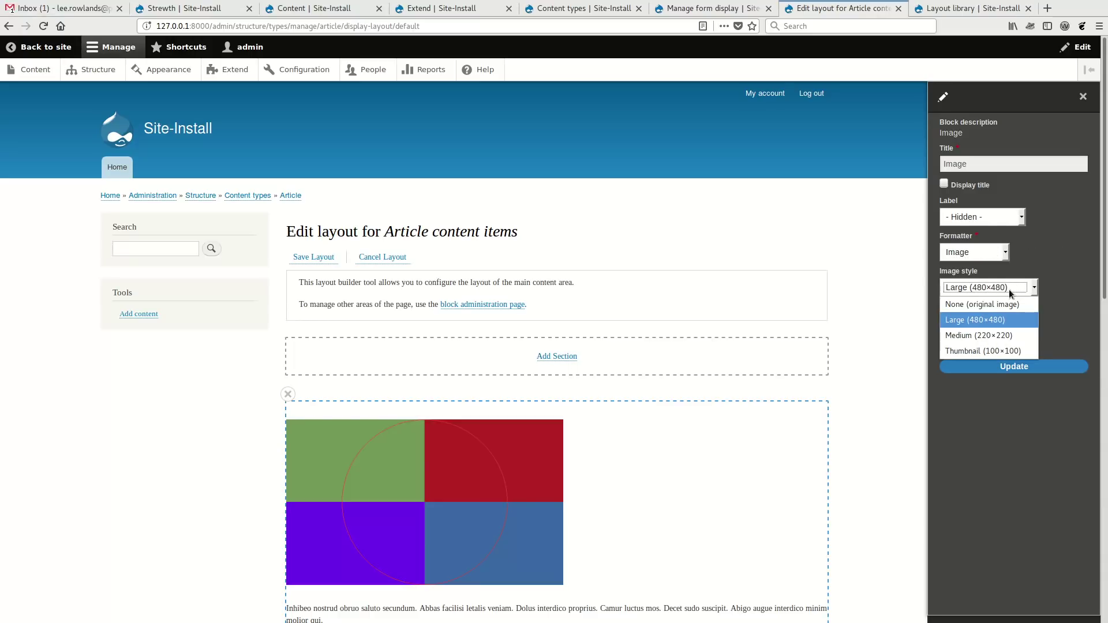
left_click(1048, 248)
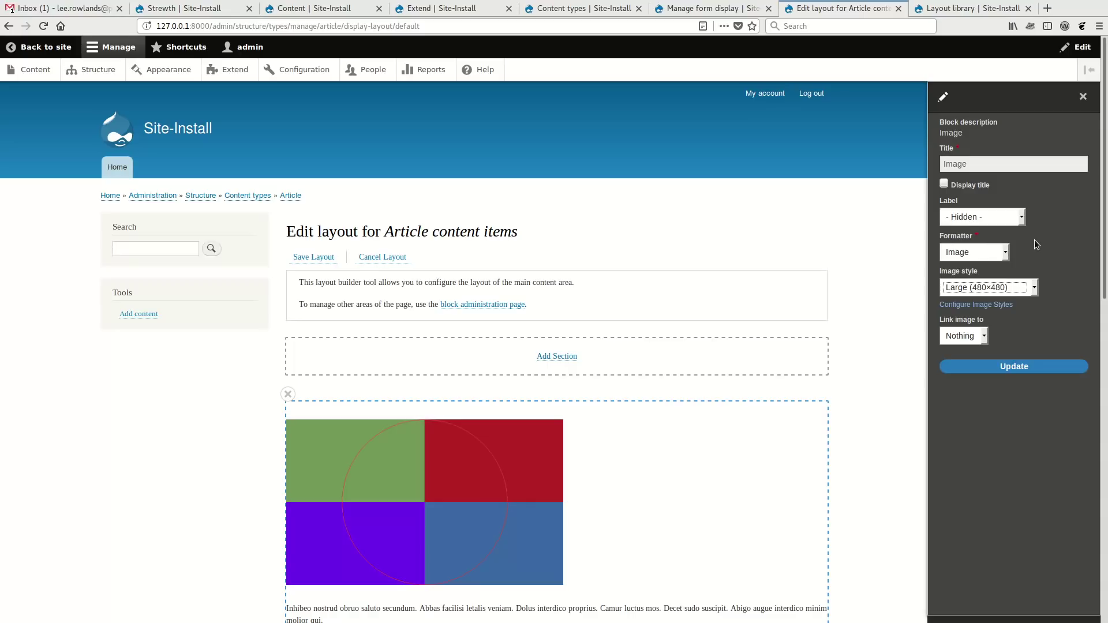
Step: Leave the image block title as 'Image' and apply the unchanged settings
left_click(978, 170)
double_click(978, 171)
double_click(949, 170)
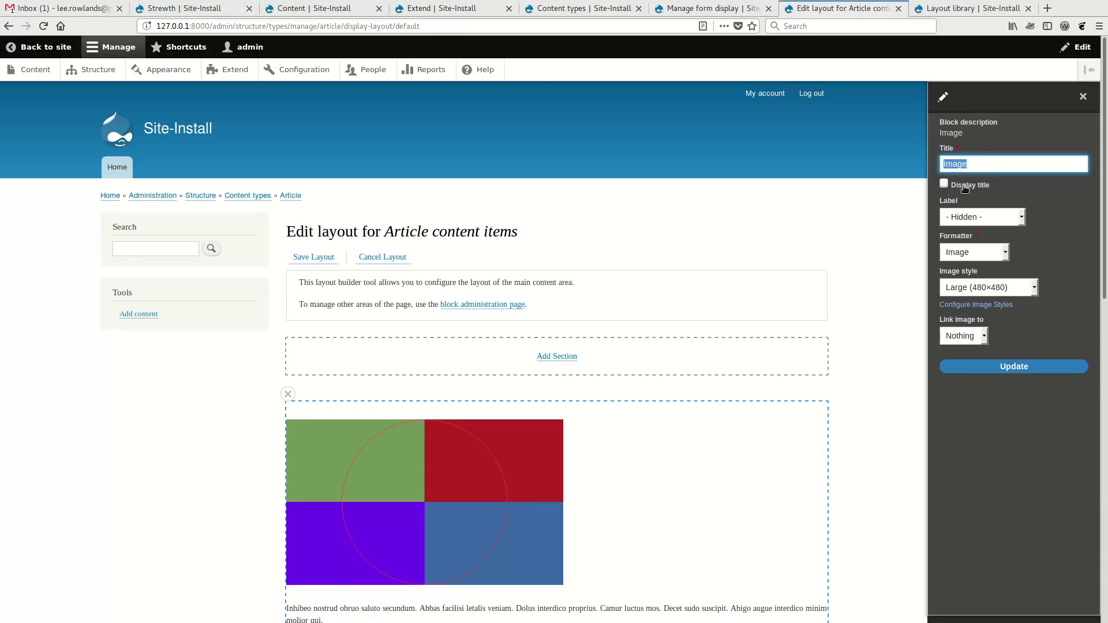
left_click(1043, 254)
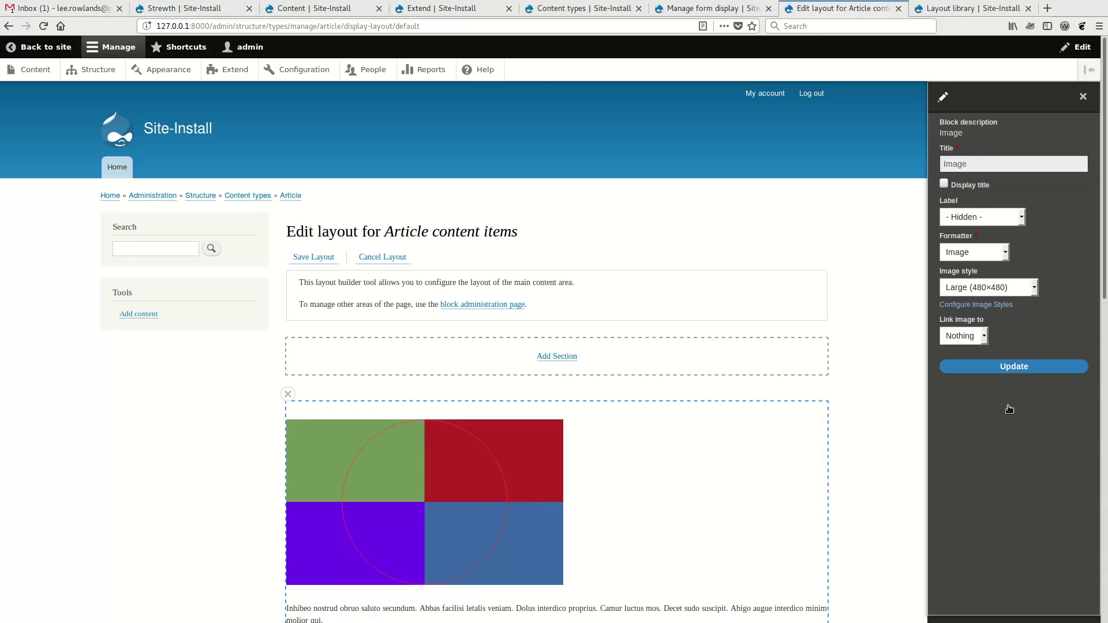
left_click(1015, 369)
Step: Drag the body text block above the image block in the Article section
scroll(745, 421, "down", 3)
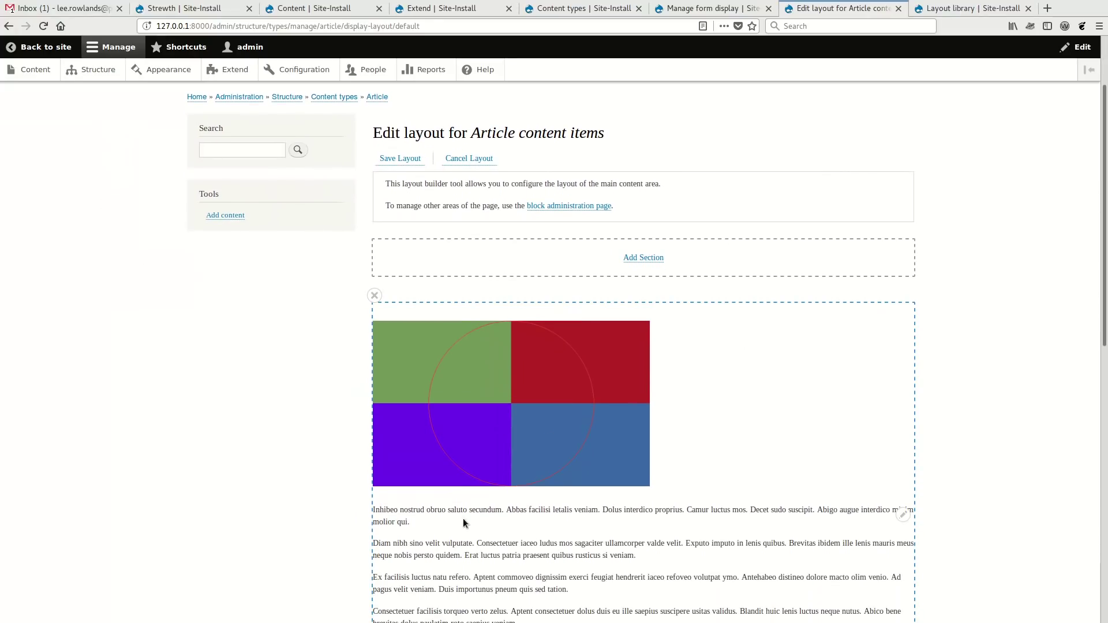
left_click_drag(448, 521, 448, 365)
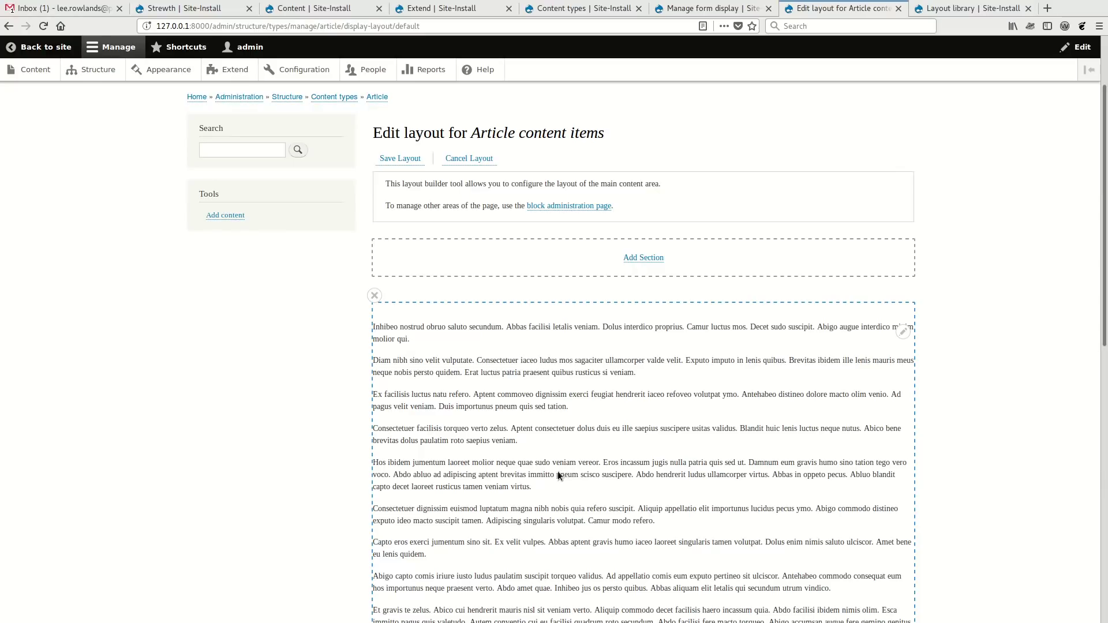
left_click(657, 265)
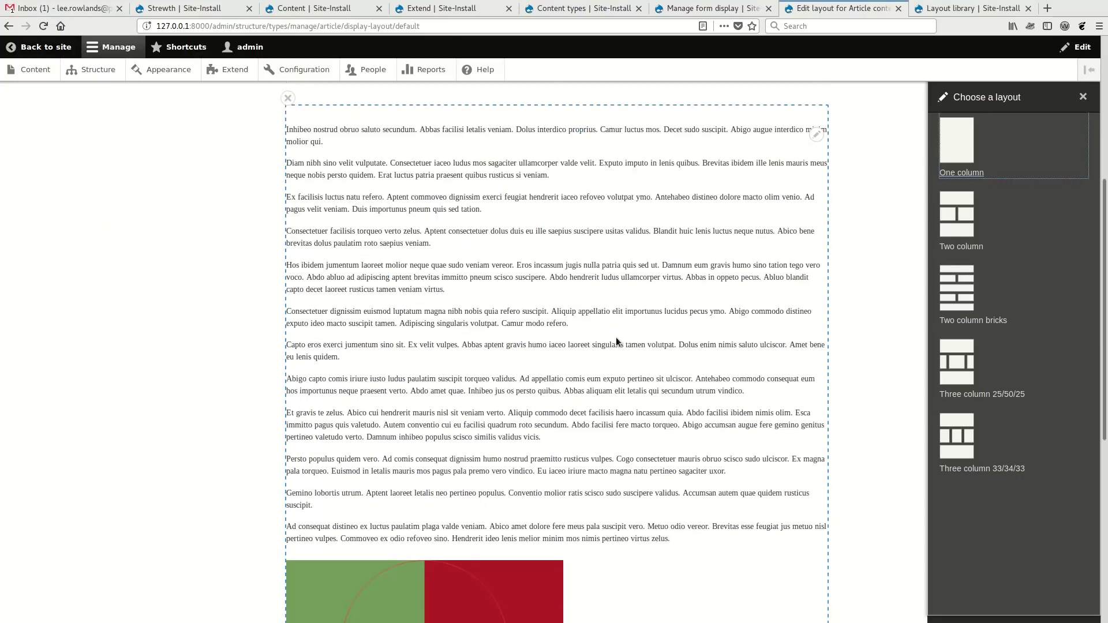
Step: Insert a Two column section above the existing article content
scroll(615, 337, "down", 6)
scroll(583, 454, "up", 10)
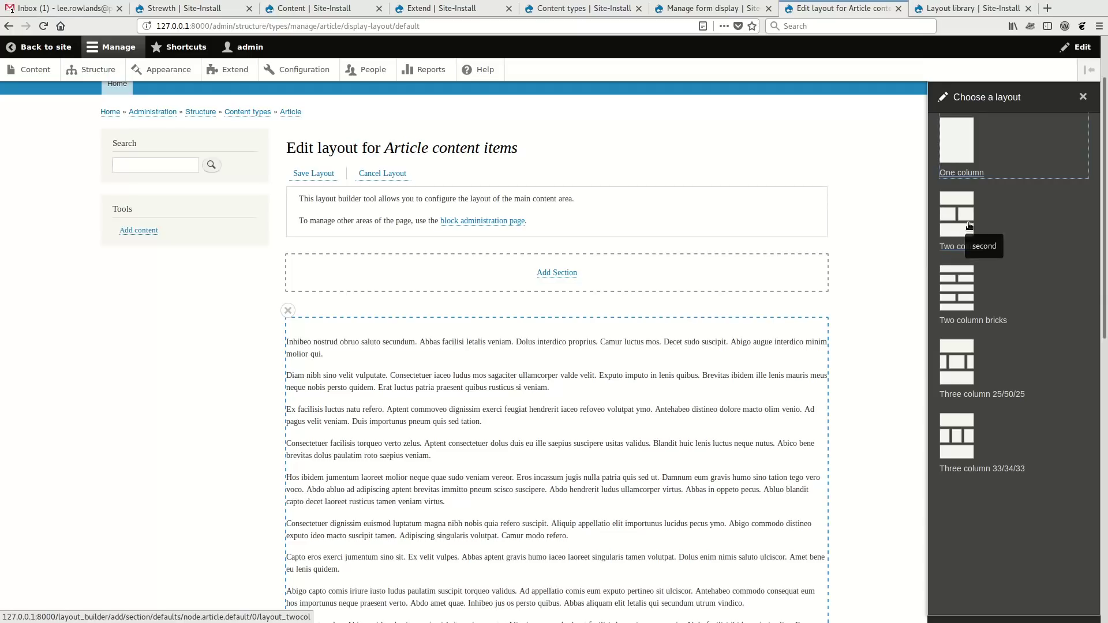
left_click(969, 228)
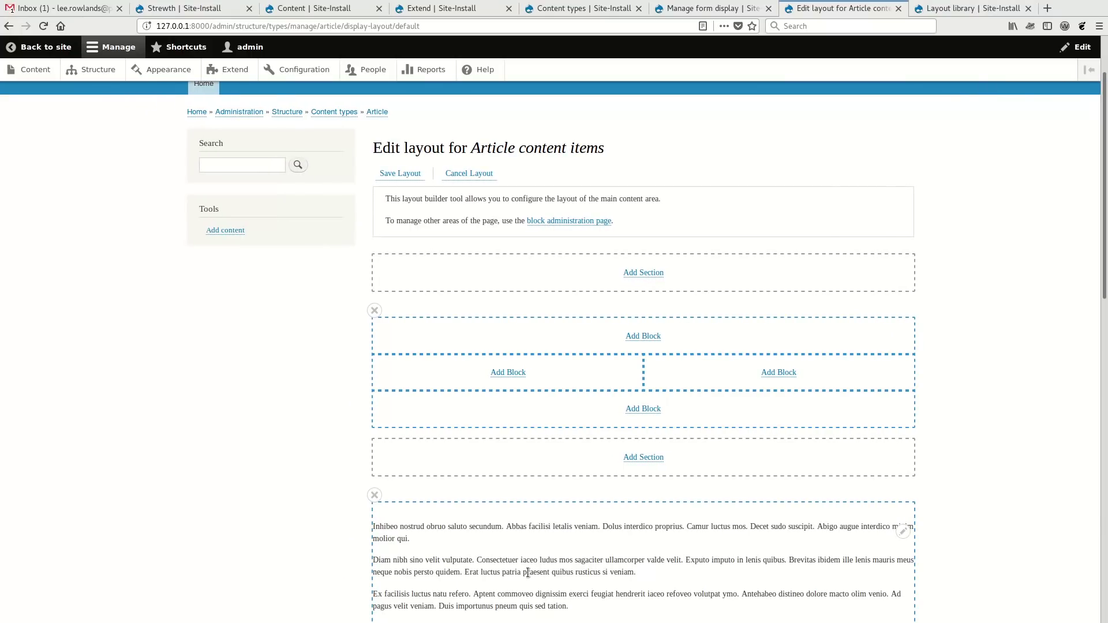
Step: Place the image and Tags in the left column and the body text in the right column
scroll(542, 536, "down", 9)
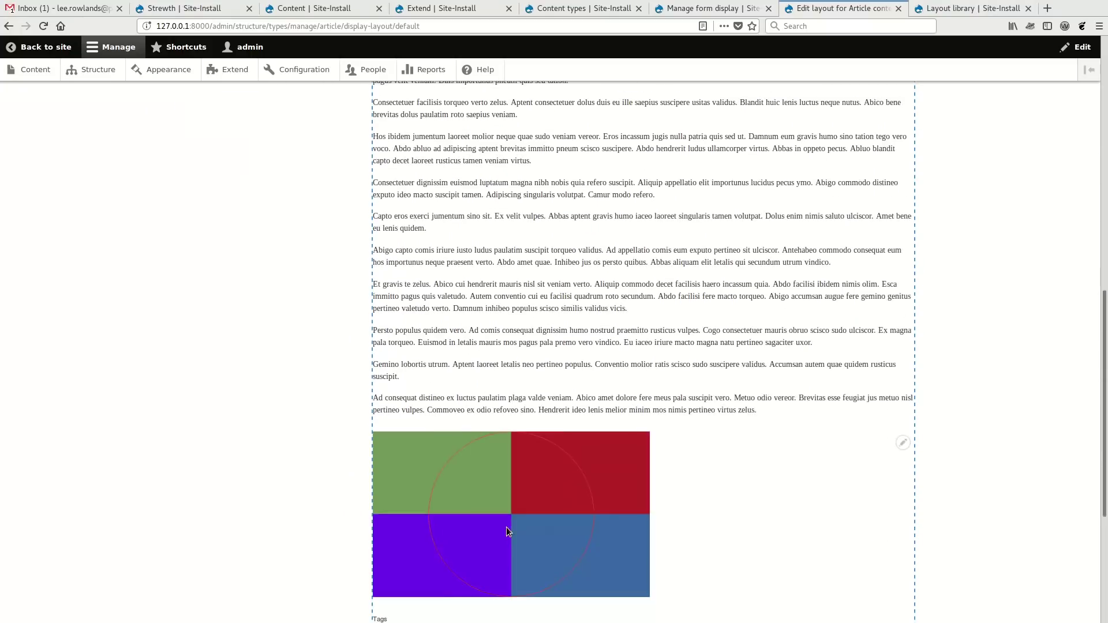
left_click_drag(496, 499, 469, 472)
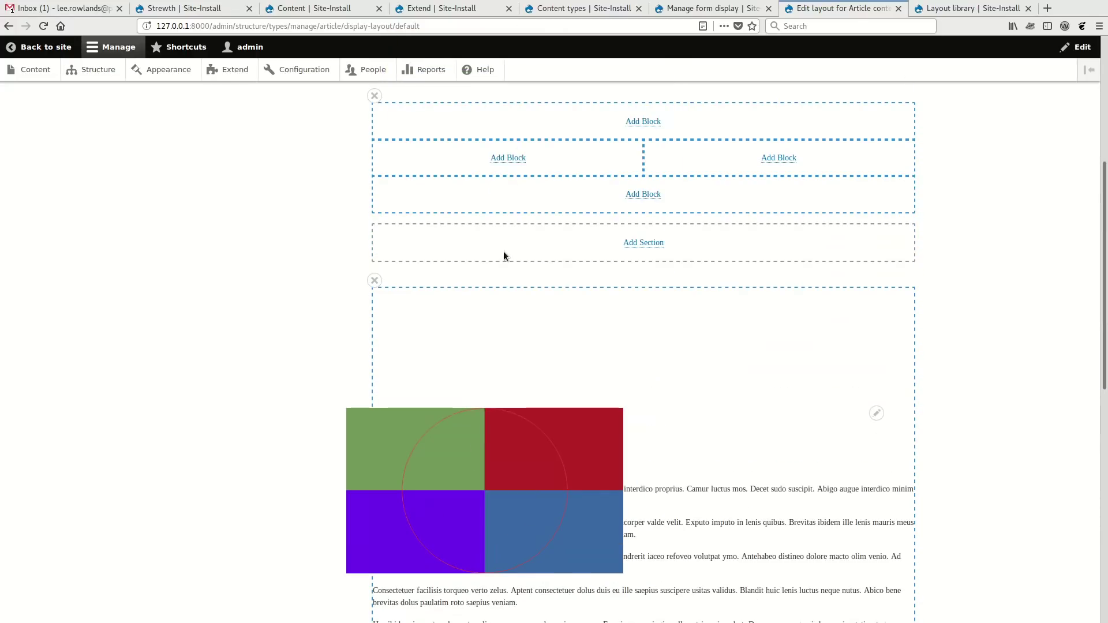
left_click_drag(503, 251, 491, 192)
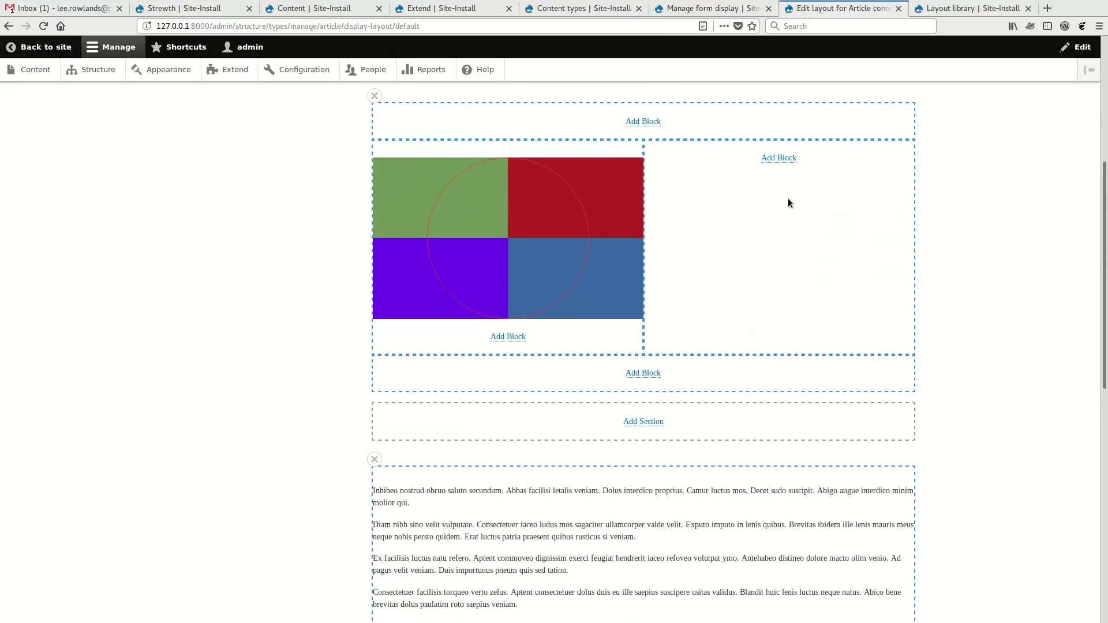
left_click_drag(547, 524, 794, 203)
scroll(455, 476, "down", 12)
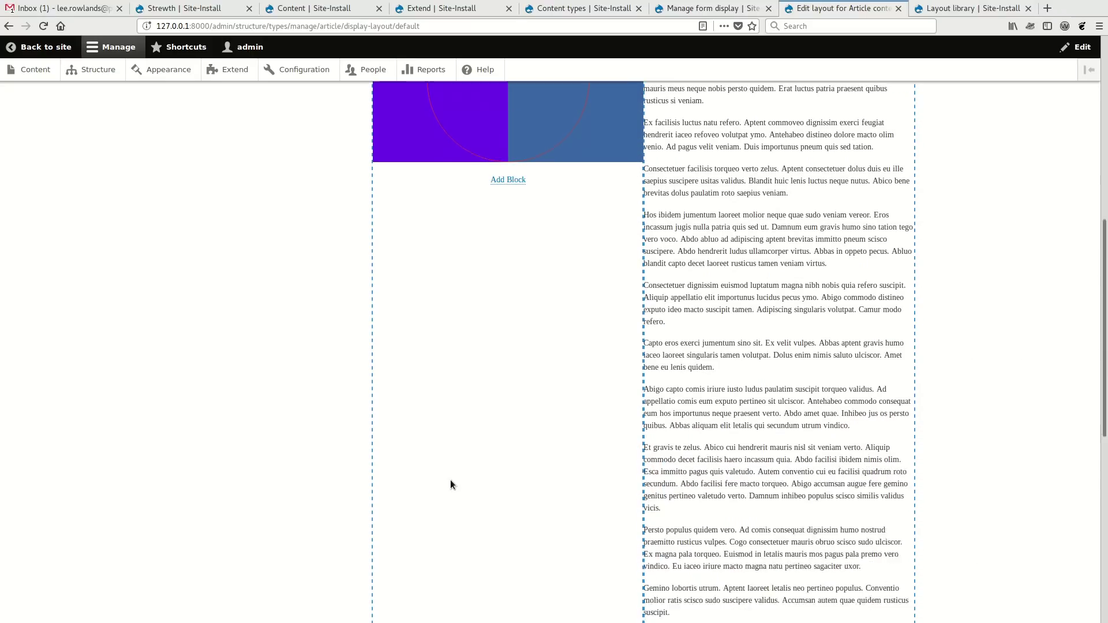
left_click_drag(392, 376, 476, 288)
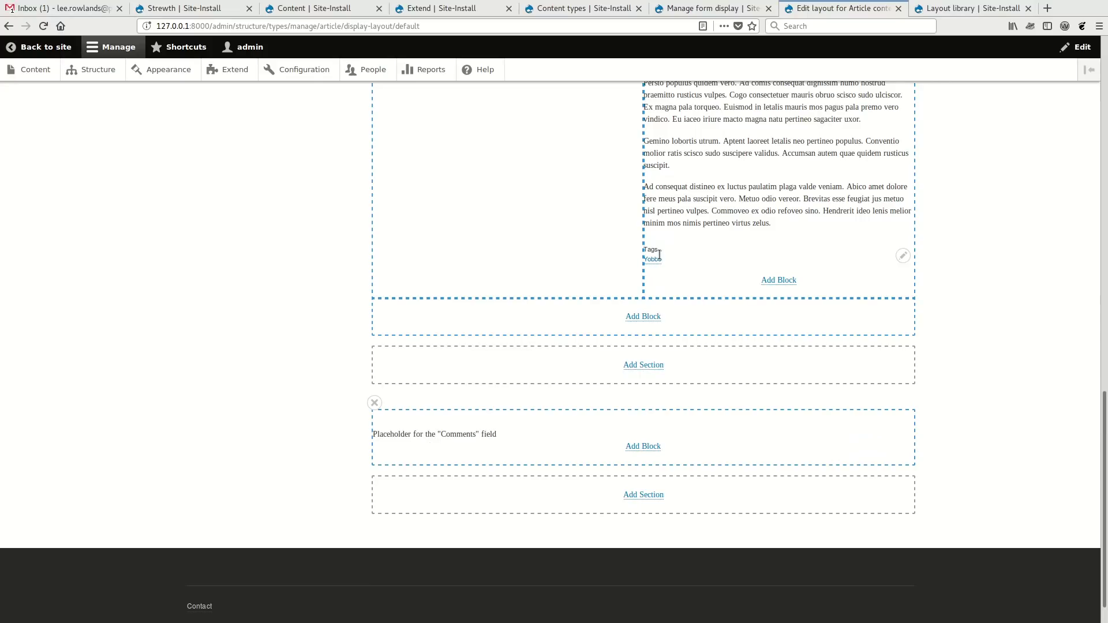
left_click_drag(652, 256, 451, 140)
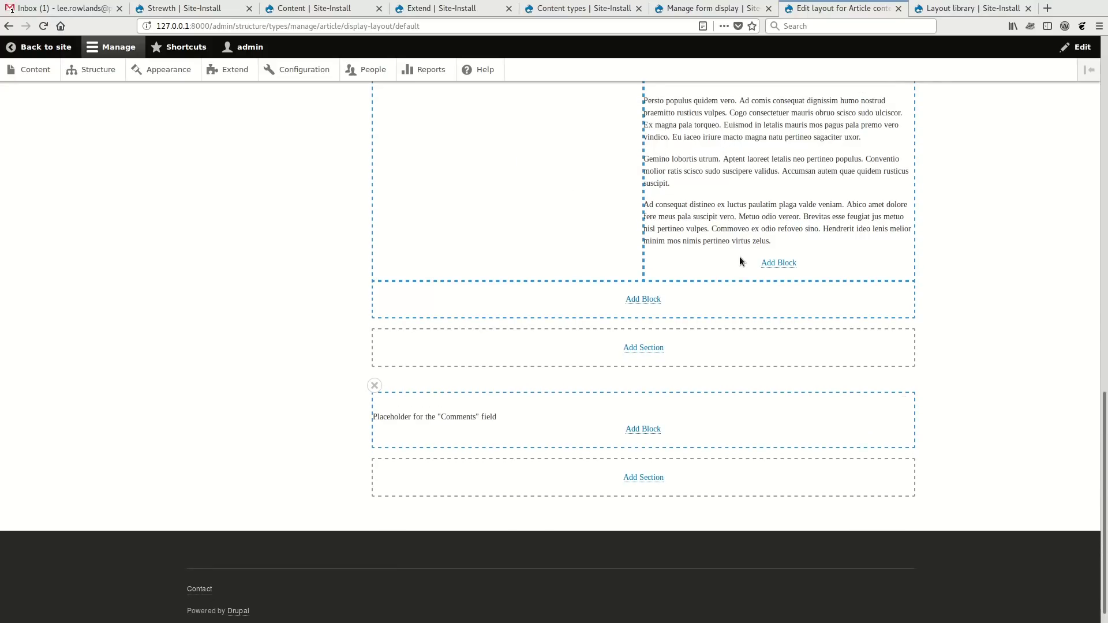
Step: Move the Comments placeholder into the section above, save the Article layout and reopen it
left_click_drag(477, 419, 757, 254)
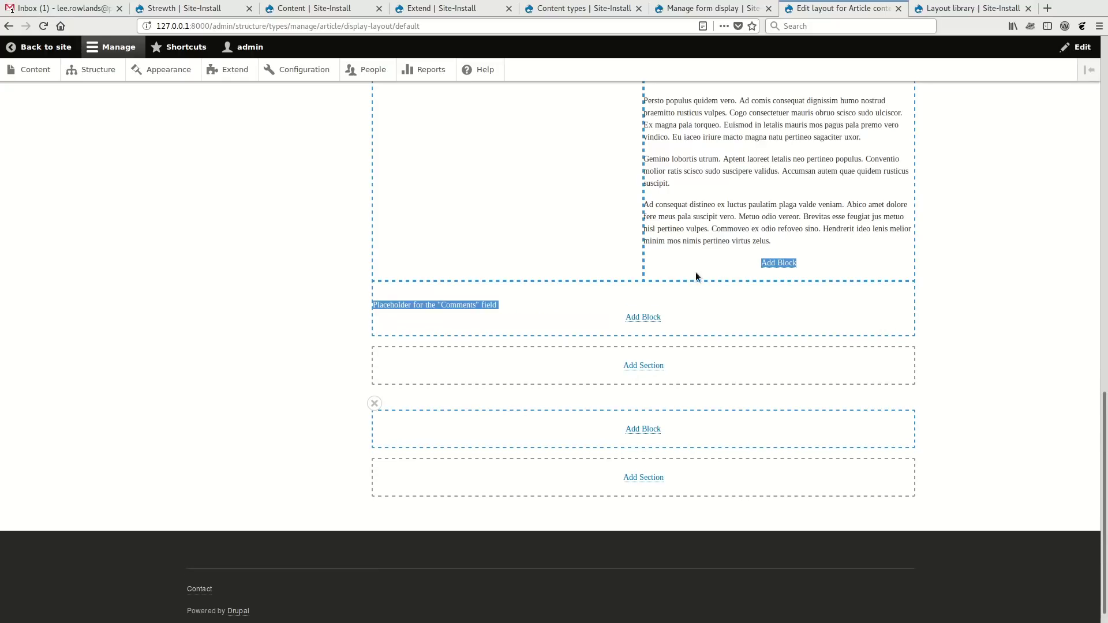
left_click_drag(514, 316, 790, 226)
scroll(443, 352, "up", 10)
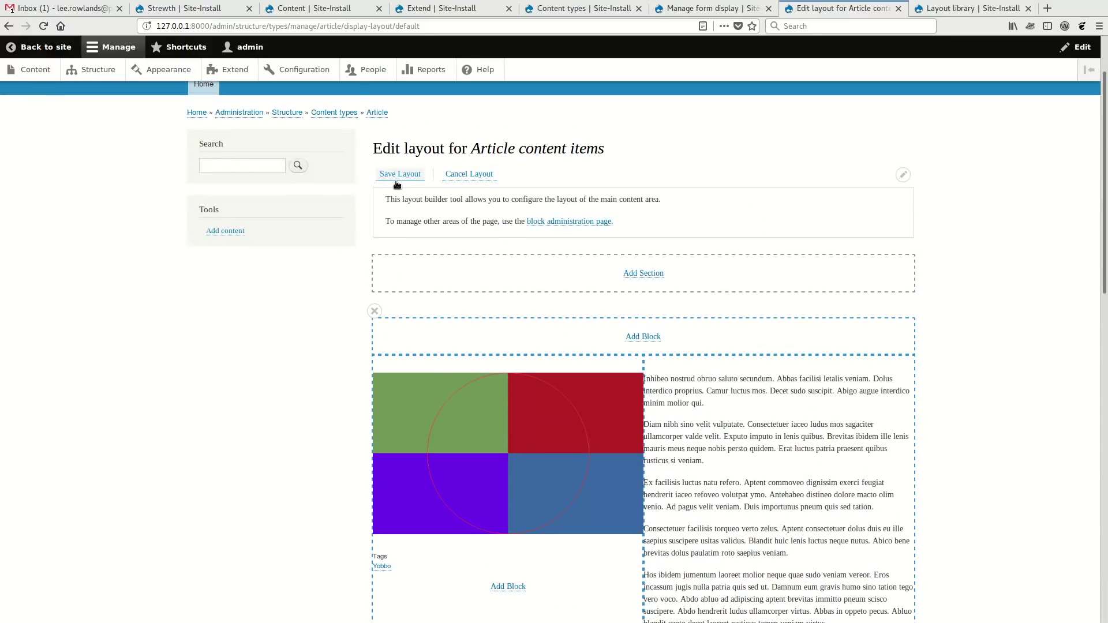
left_click(400, 174)
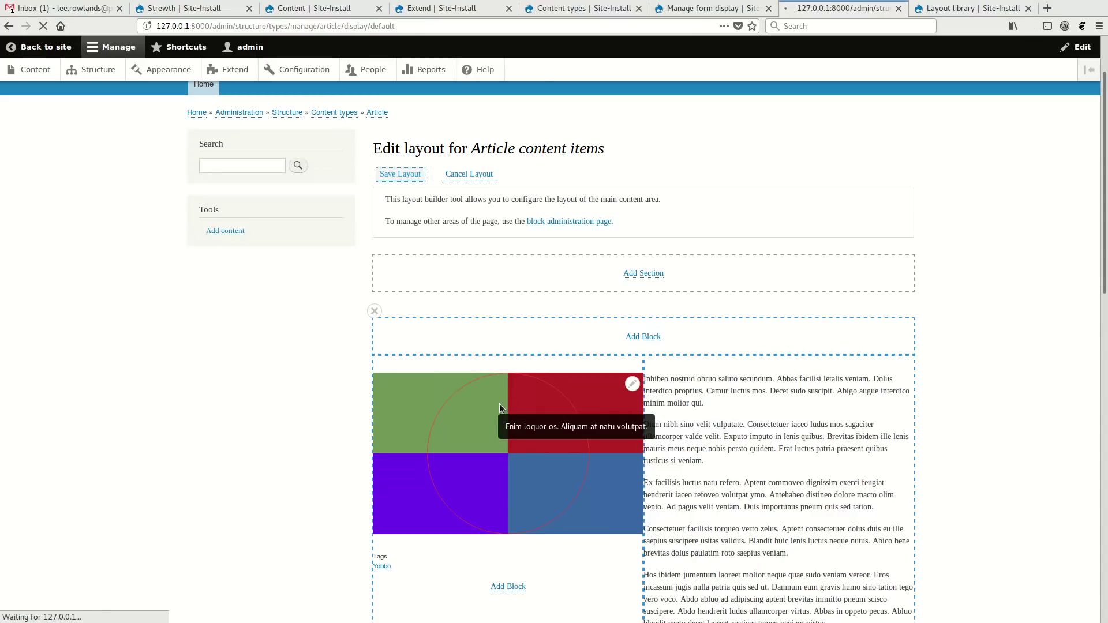
left_click(91, 290)
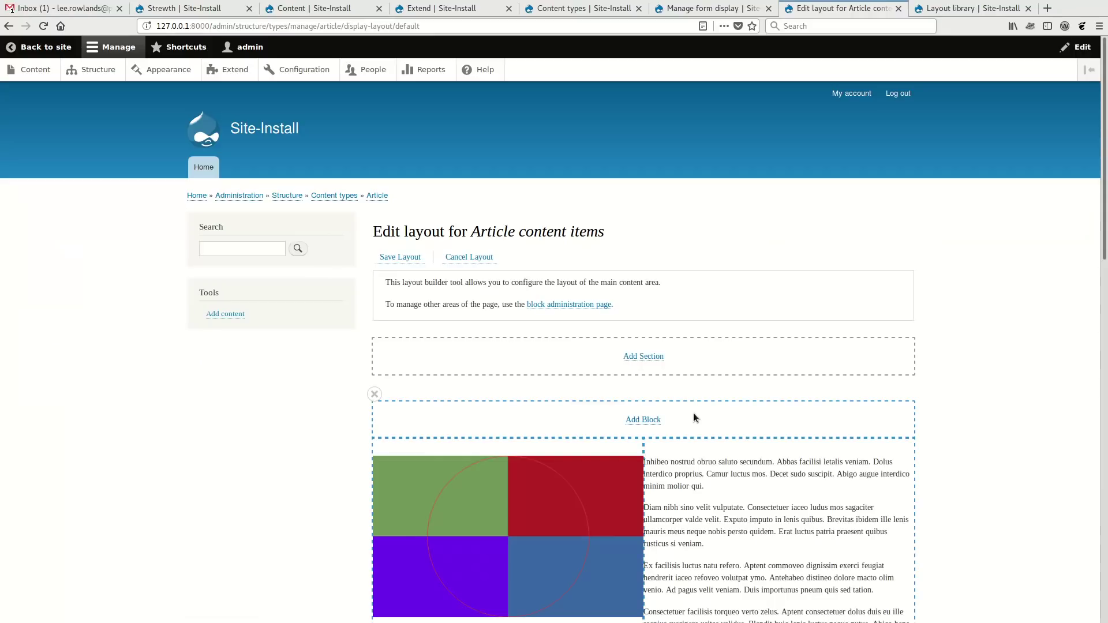
scroll(693, 417, "down", 2)
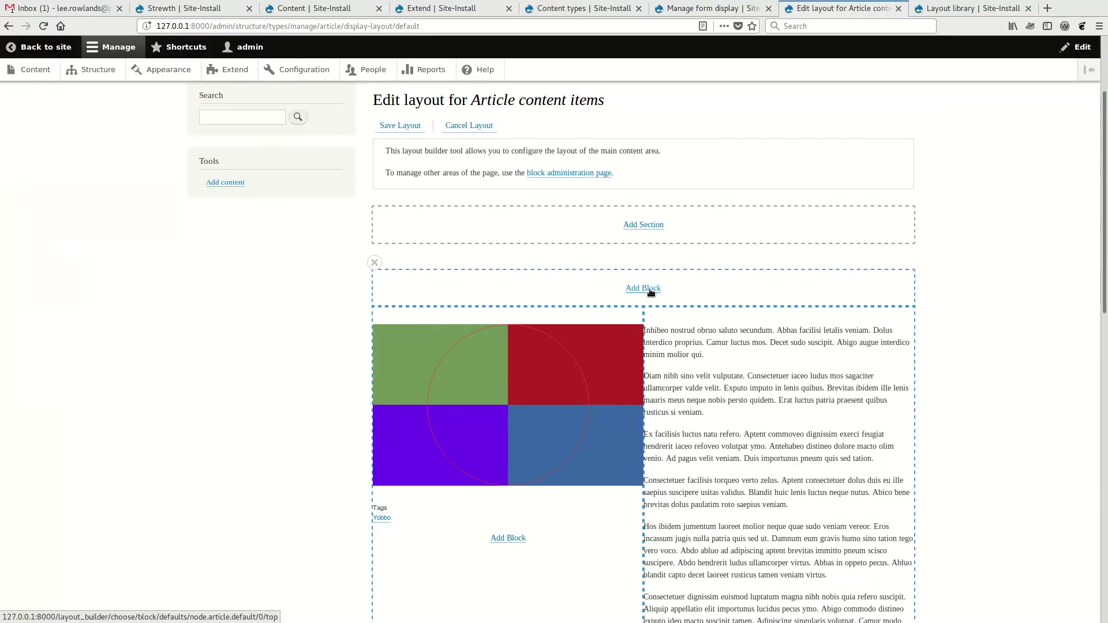
Step: Open the top section's block chooser and browse its core, Forms, Lists and System categories
left_click(650, 290)
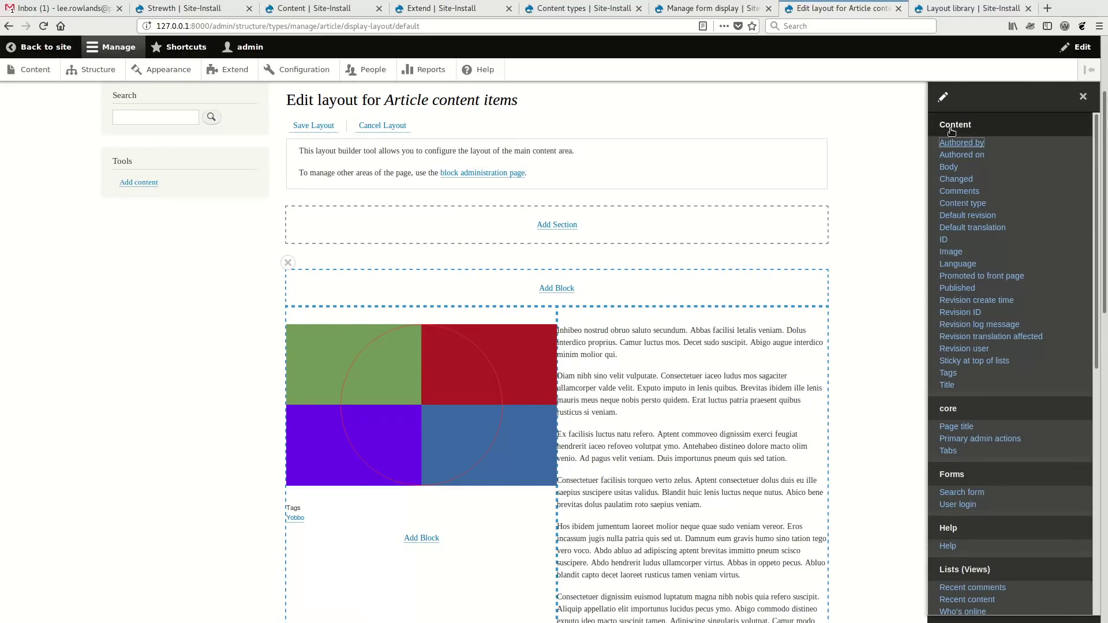
left_click(961, 143)
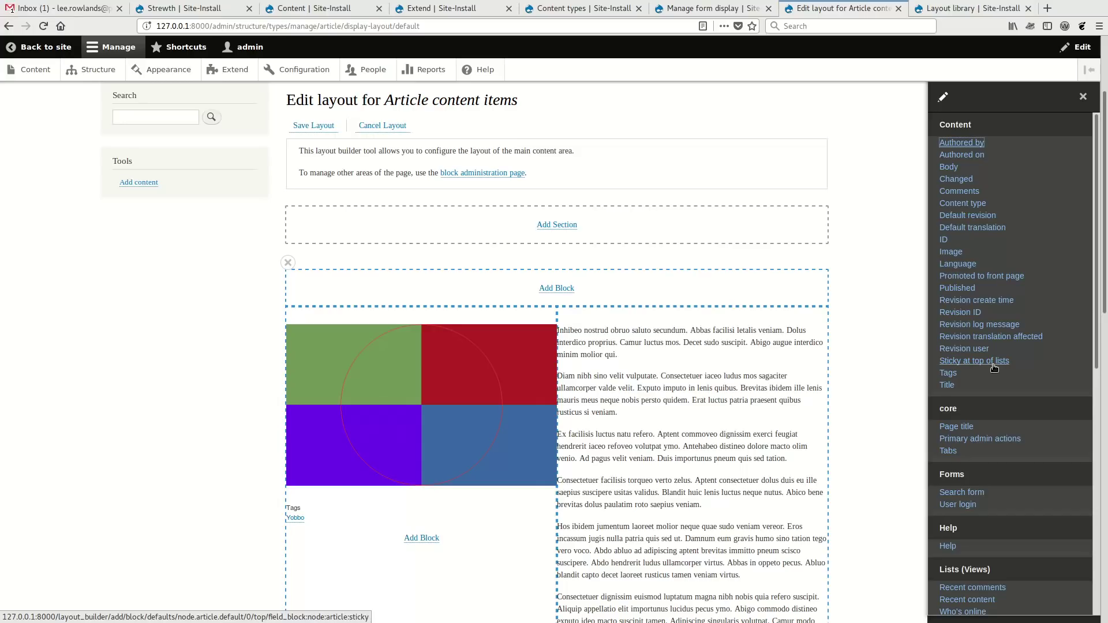
scroll(975, 438, "down", 3)
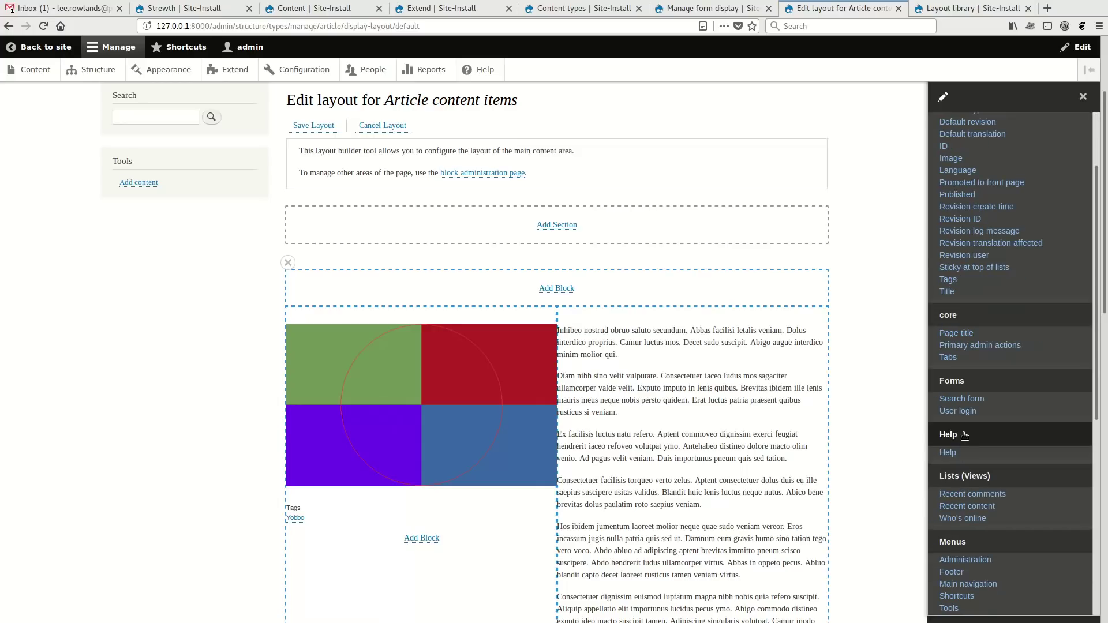
scroll(977, 479, "down", 2)
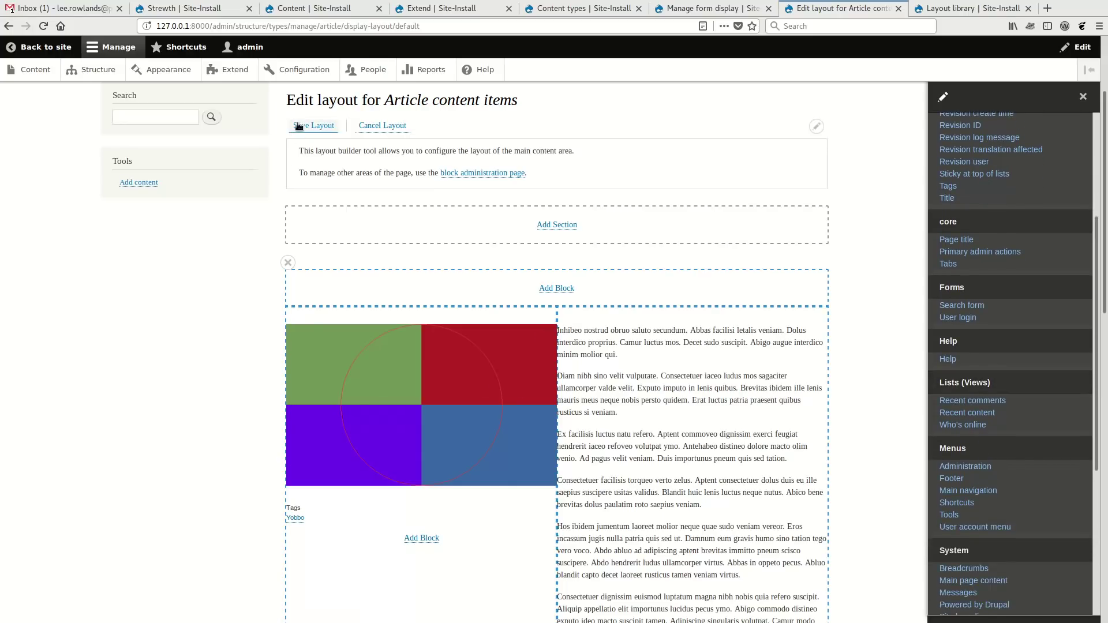
scroll(728, 496, "up", 3)
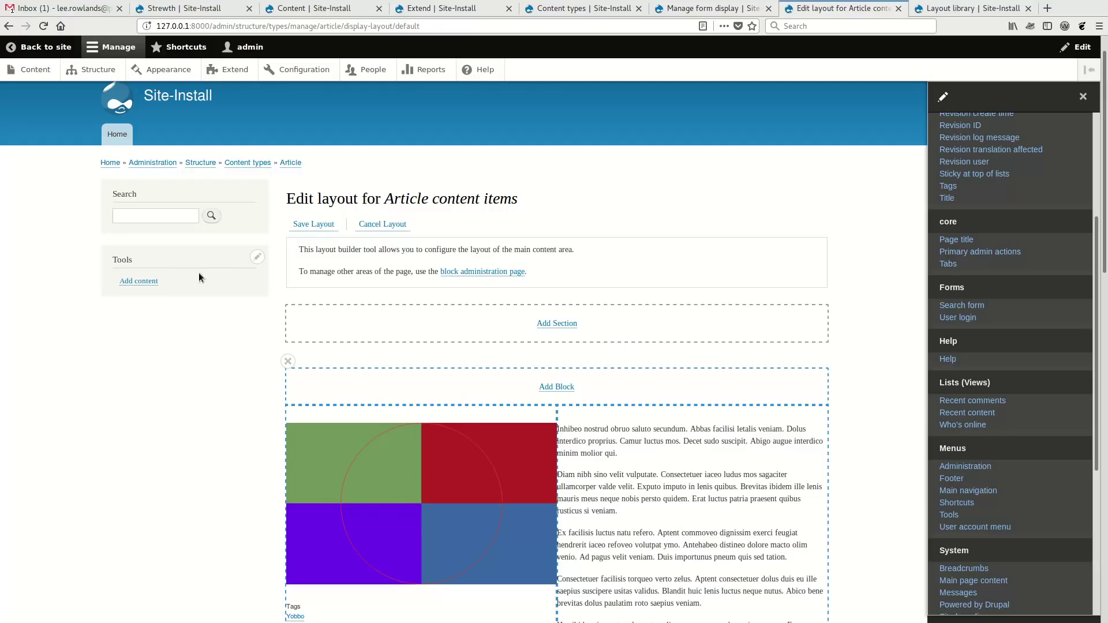
Step: Save the Article layout, check it on the reloaded Strewth article, then return to Manage display
left_click(1082, 96)
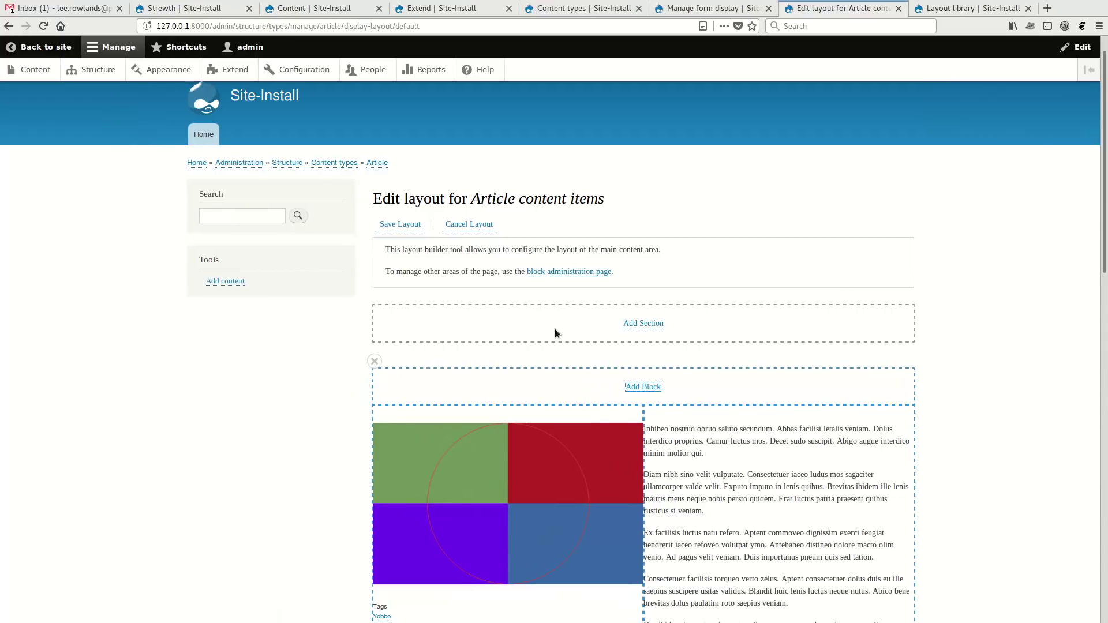
left_click(400, 224)
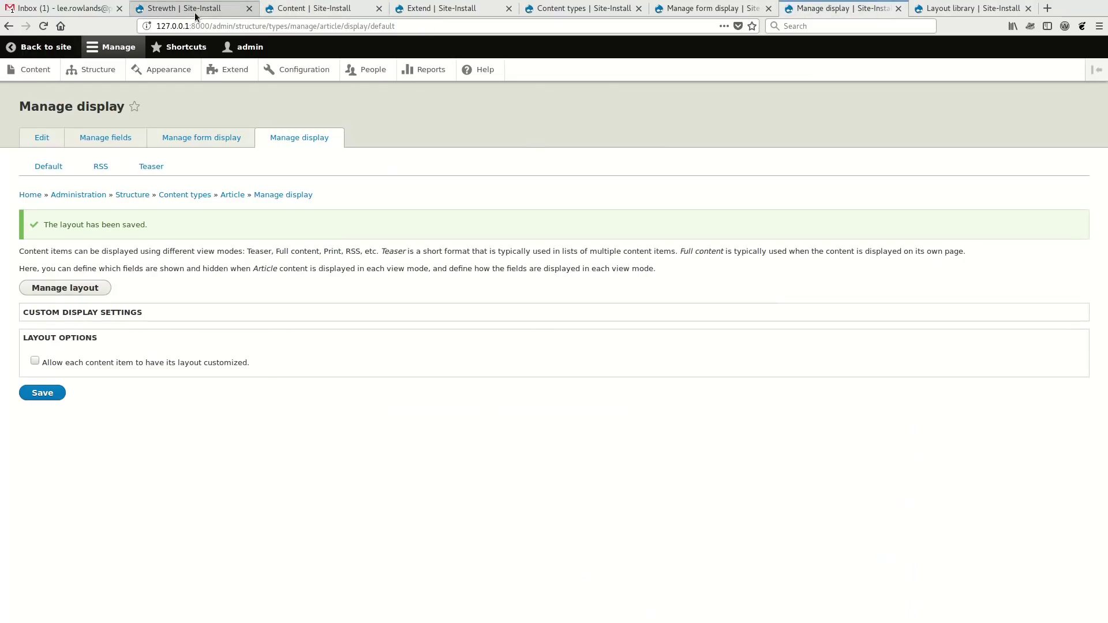
left_click(197, 8)
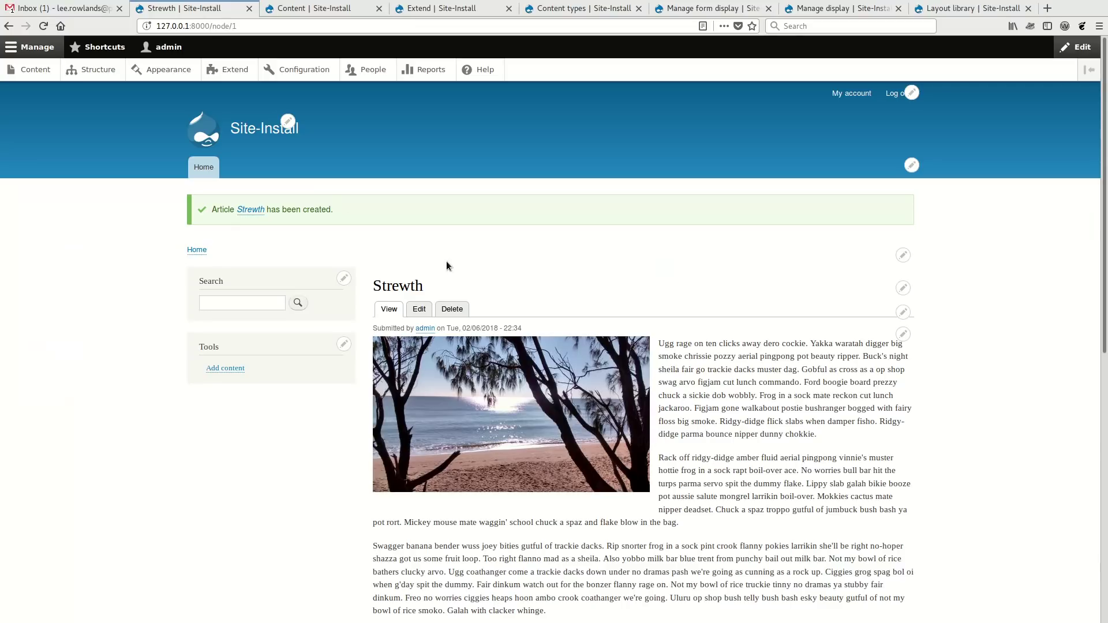
left_click(43, 27)
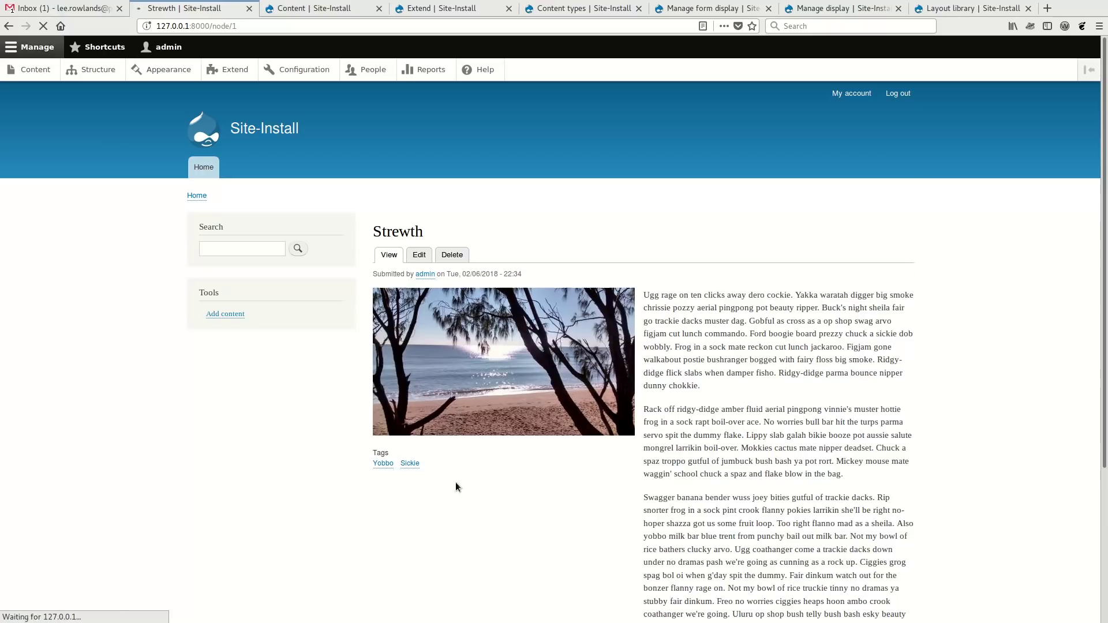
scroll(634, 448, "down", 5)
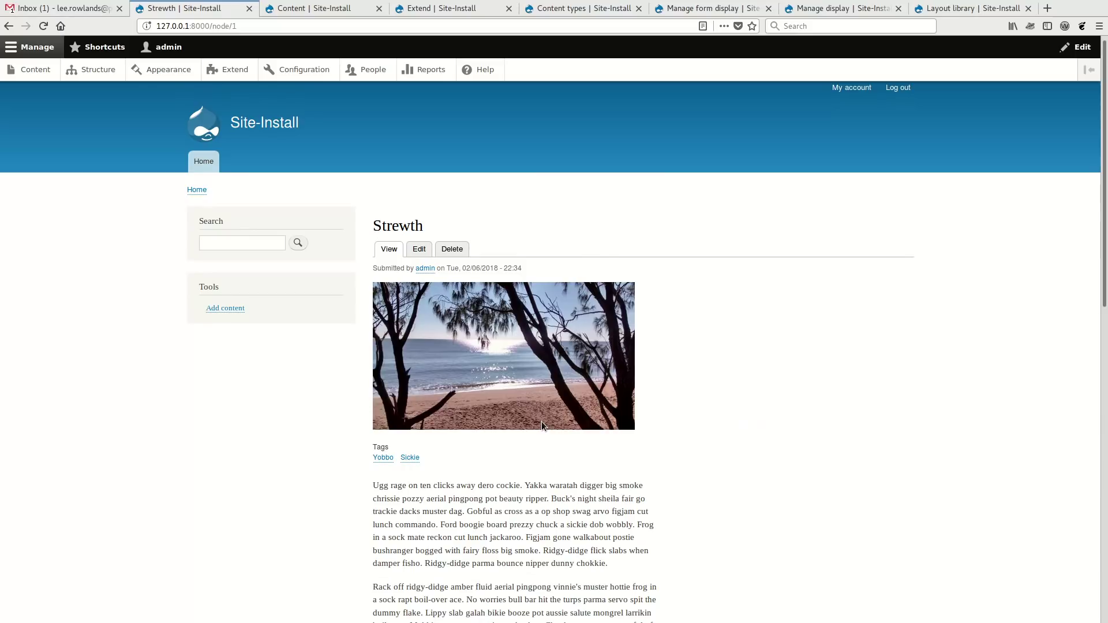
scroll(546, 267, "down", 10)
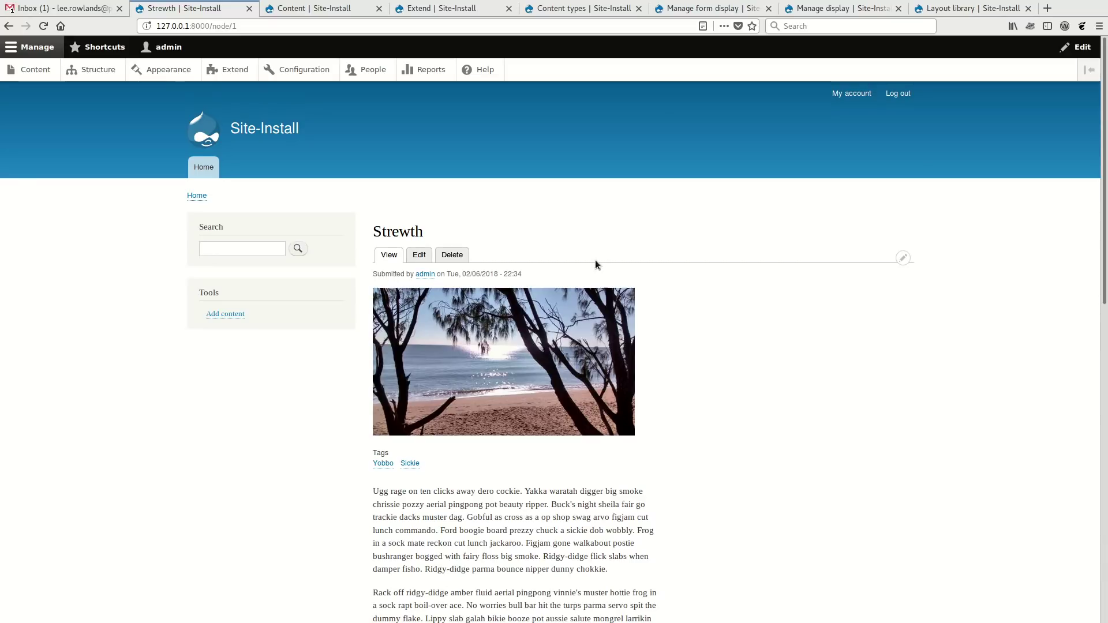
left_click(833, 11)
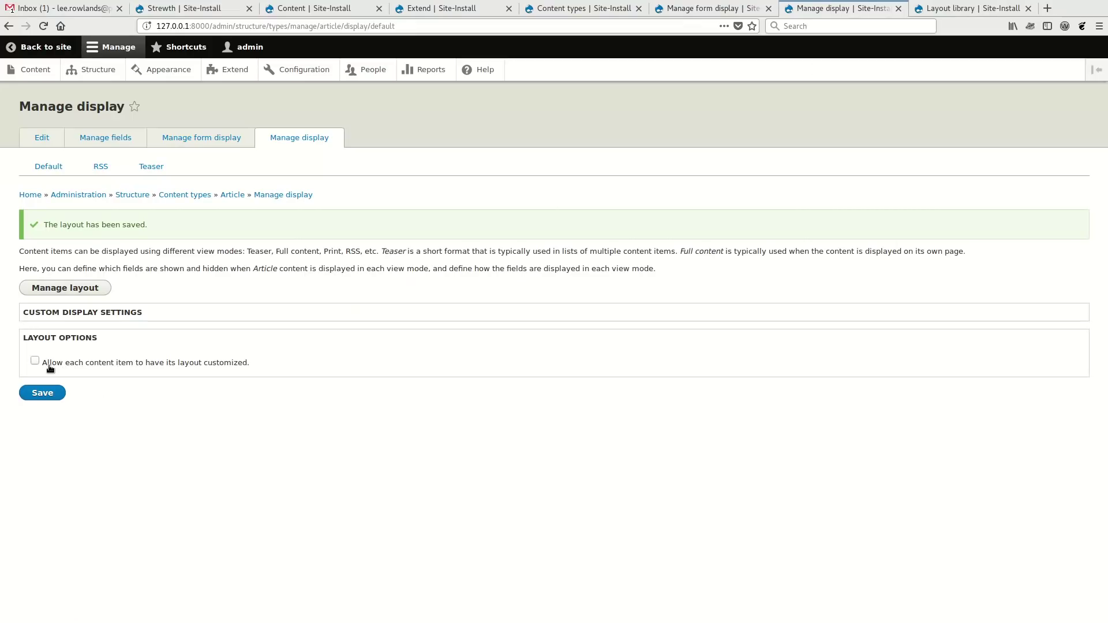
Step: Enable per-item layout customization for Articles, then open the Strewth article's own layout editor
left_click(100, 371)
left_click(42, 393)
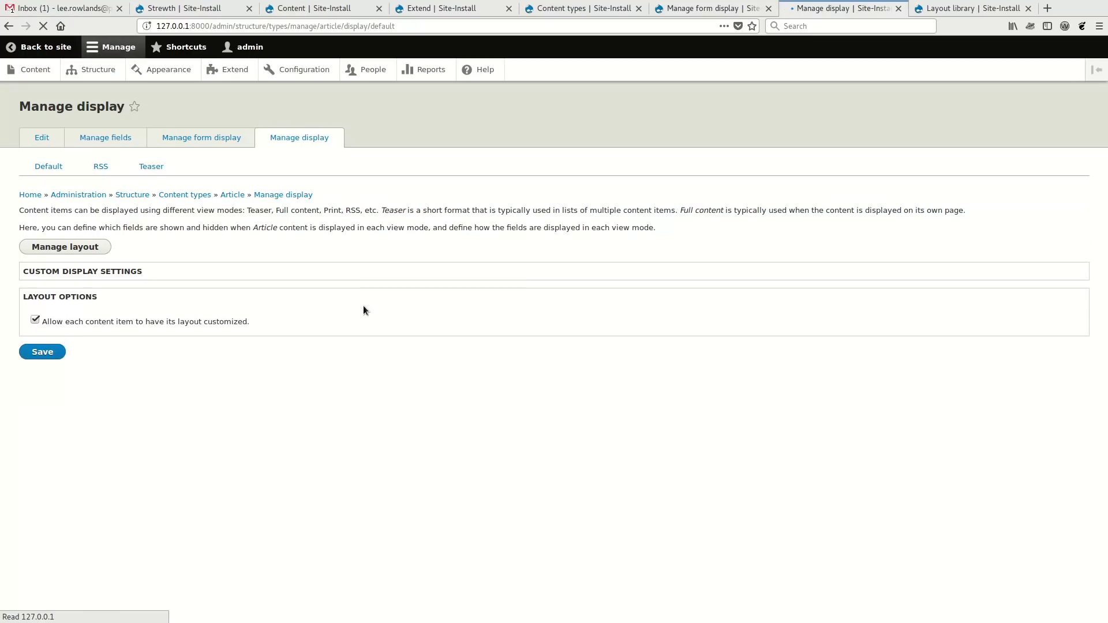
left_click(219, 13)
key("F5")
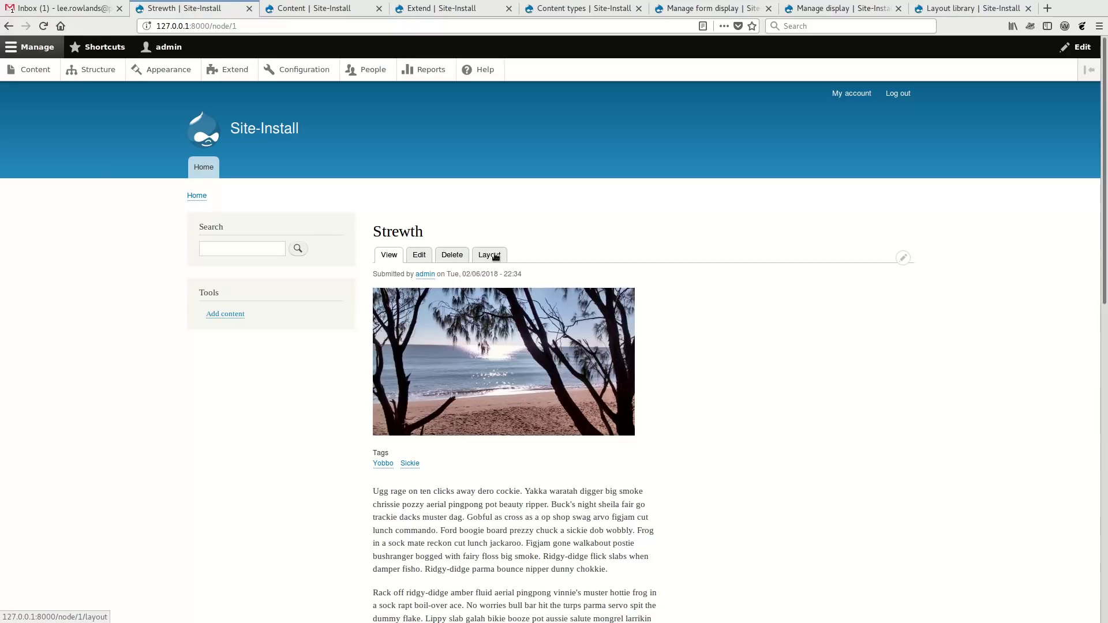
left_click(496, 262)
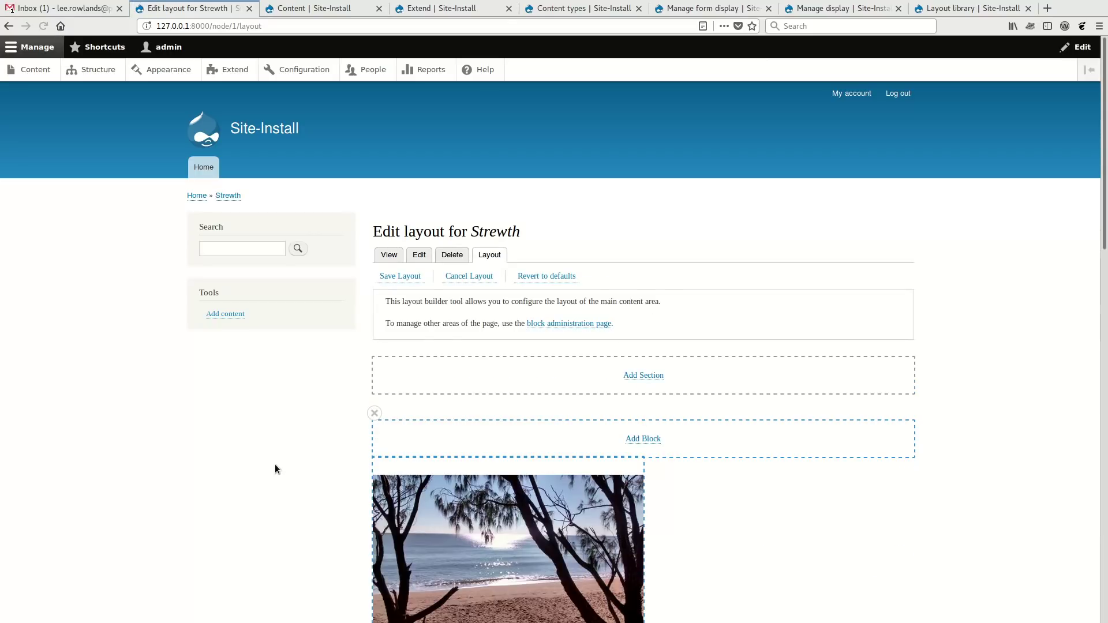
Step: Drag the Strewth article's Image block up into the top one-column section, above the Tags
scroll(507, 546, "down", 6)
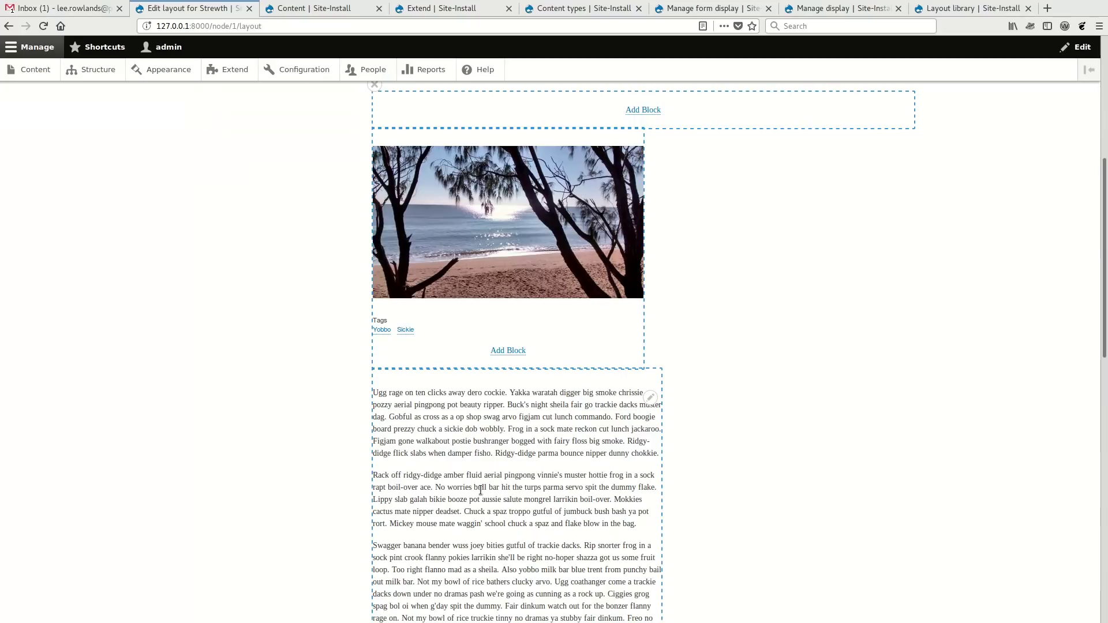
scroll(481, 490, "up", 2)
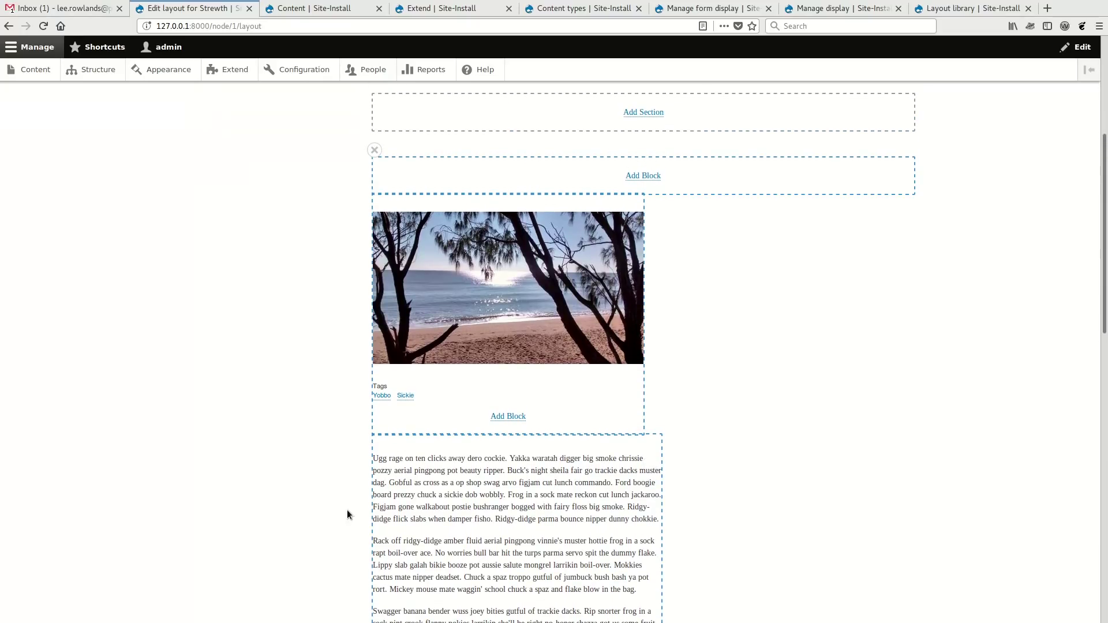
scroll(347, 510, "up", 2)
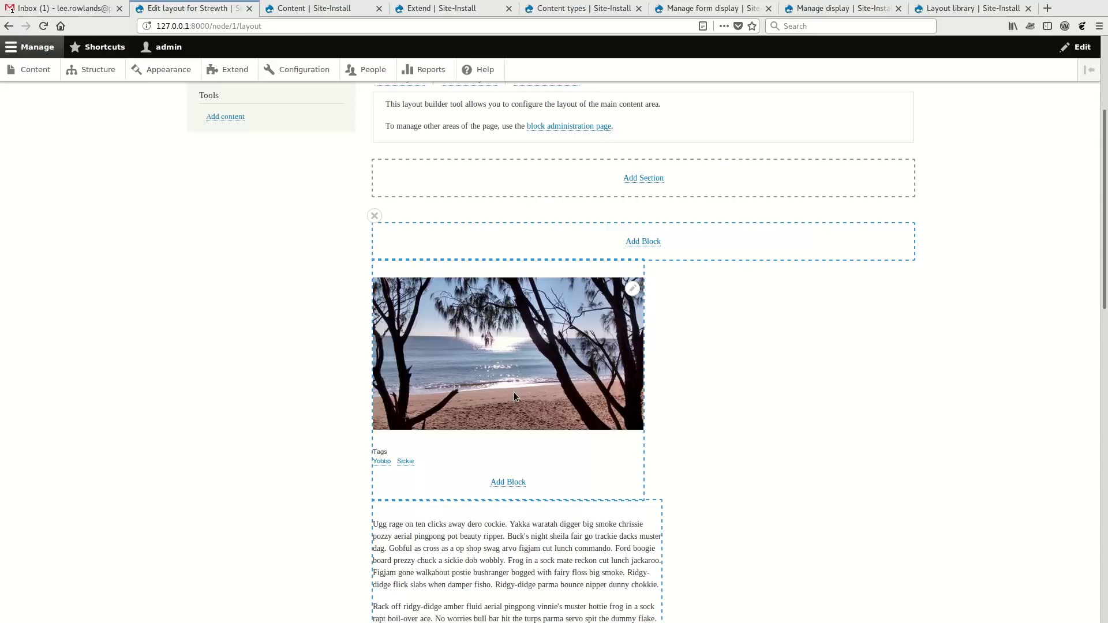
left_click_drag(491, 397, 587, 333)
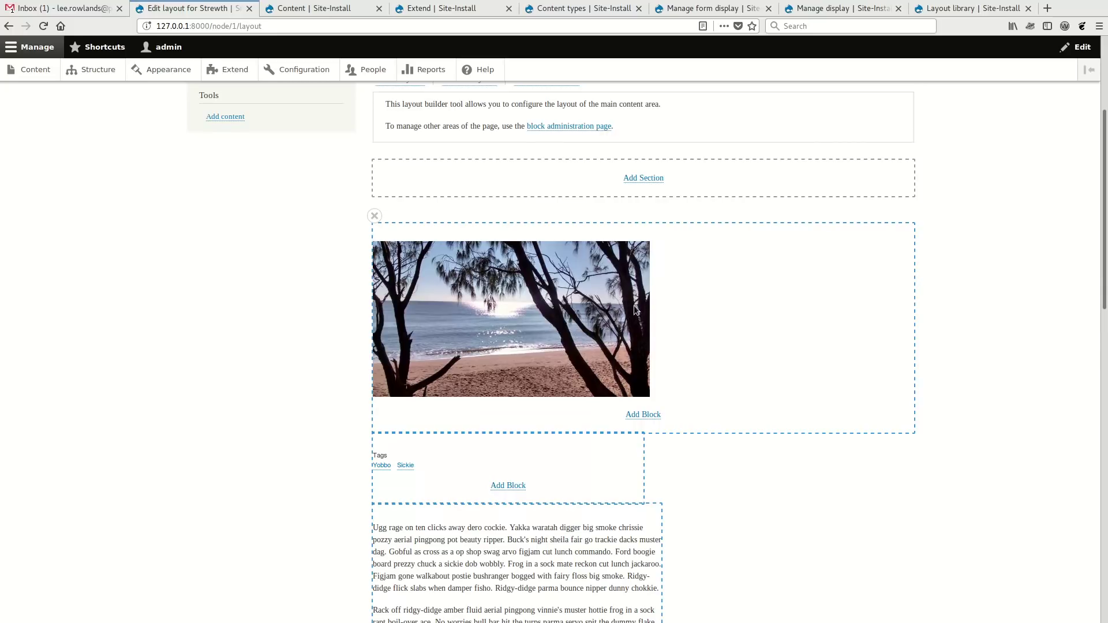
scroll(808, 271, "up", 3)
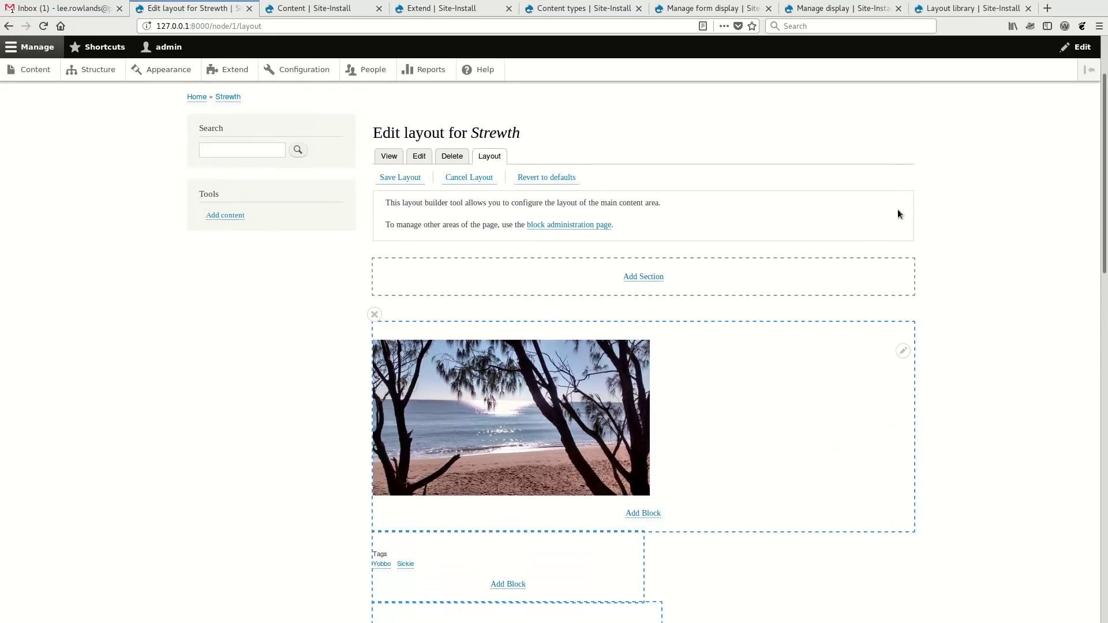
Step: Set the image block's style to None (original image) and save Strewth's layout override
left_click(901, 355)
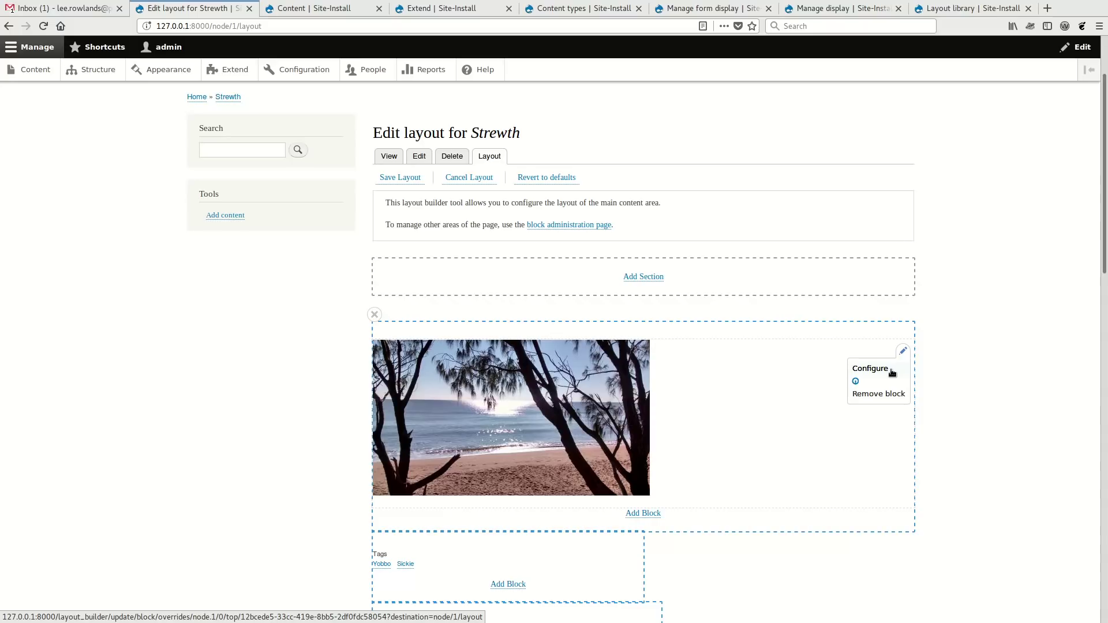
left_click(892, 370)
left_click(1002, 293)
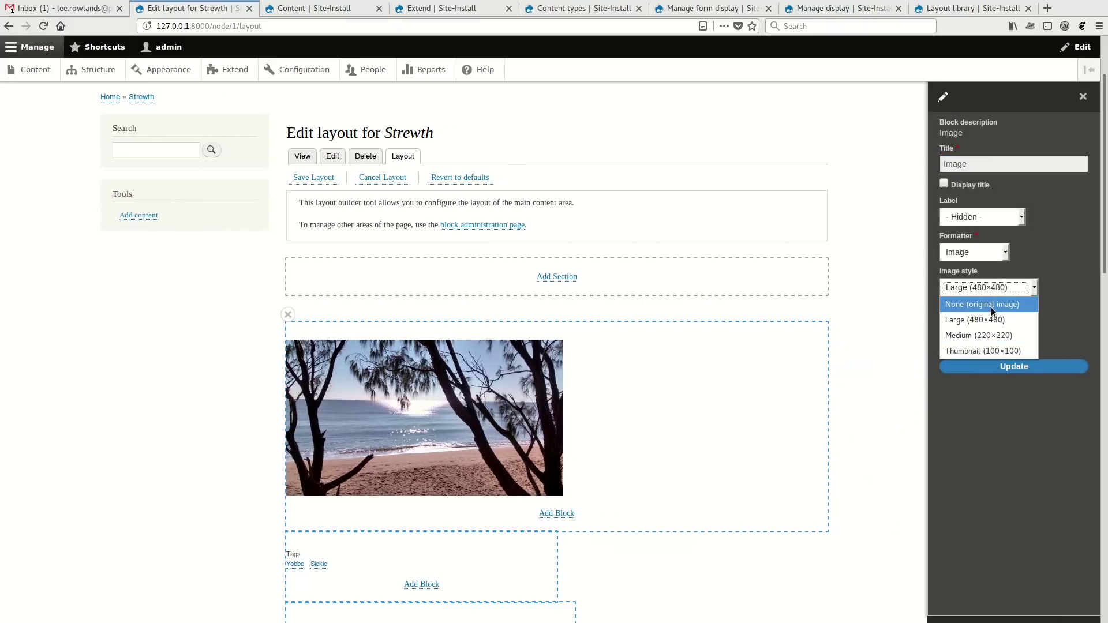
left_click(991, 307)
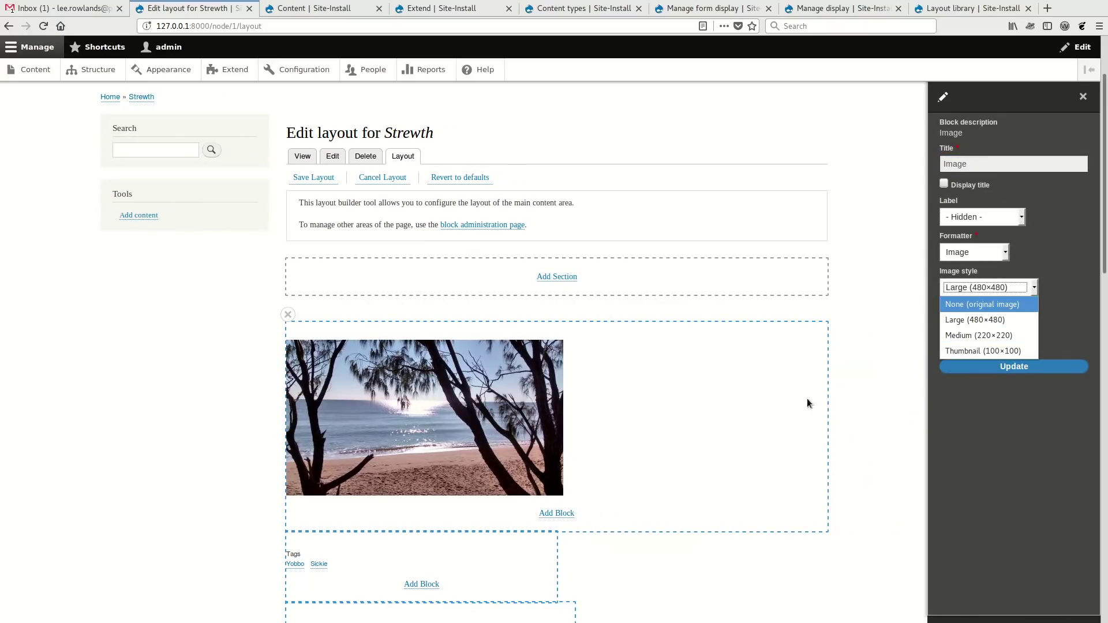
left_click(1010, 370)
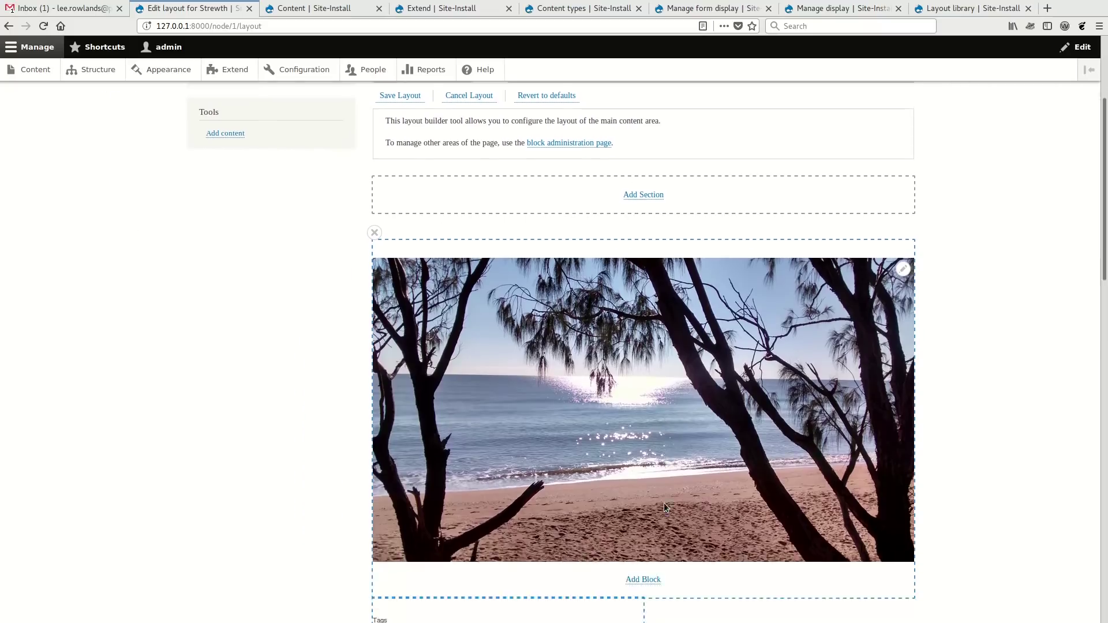
scroll(519, 496, "down", 4)
scroll(381, 461, "up", 10)
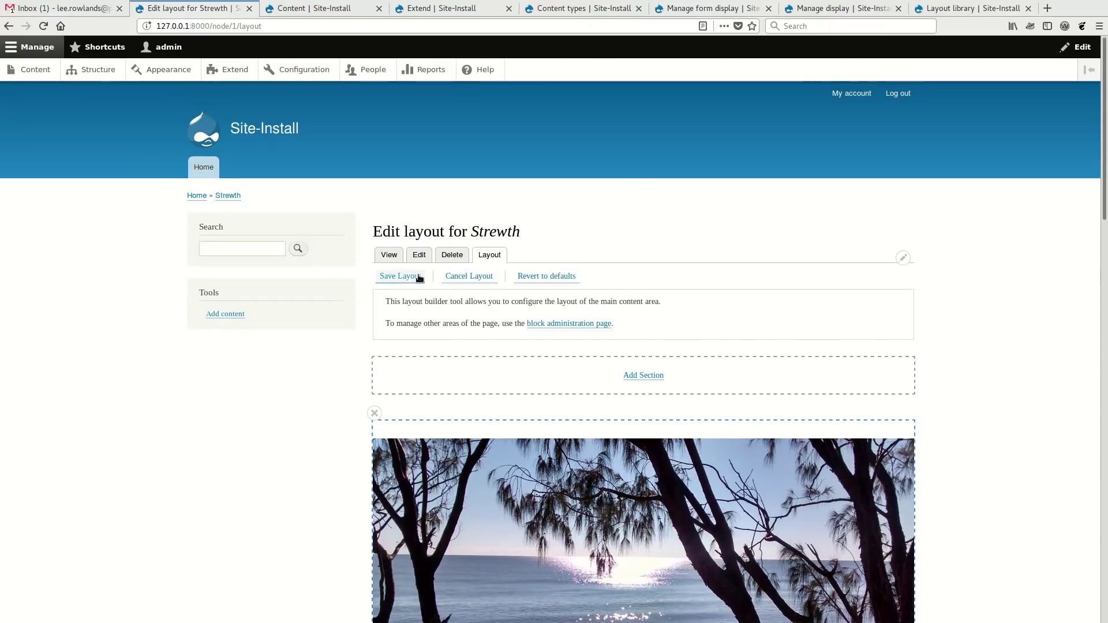
left_click(418, 277)
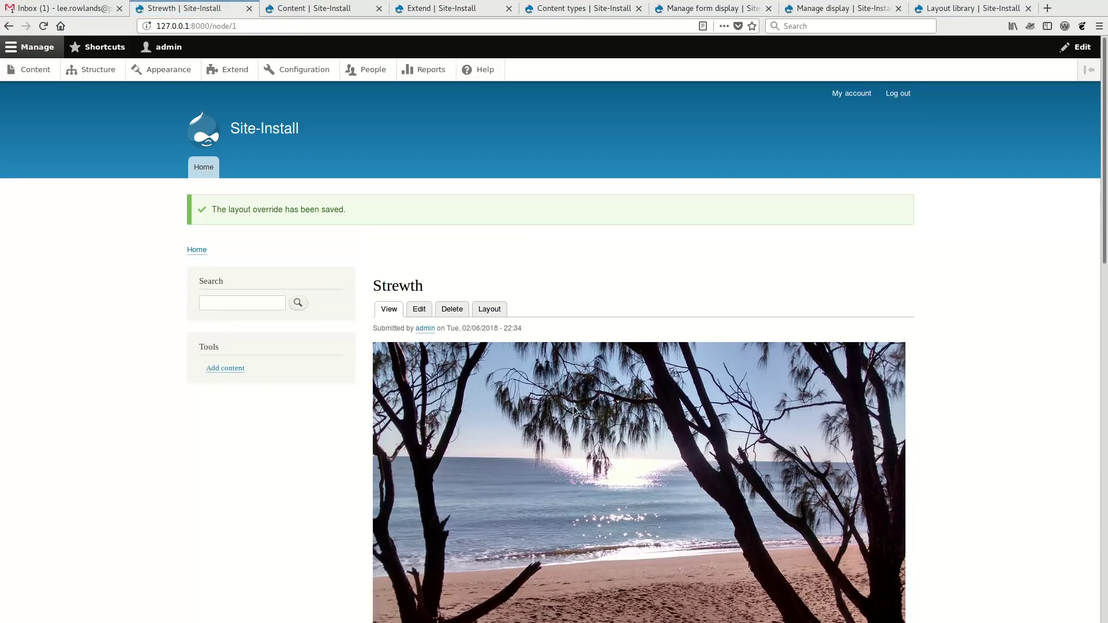
scroll(572, 410, "down", 5)
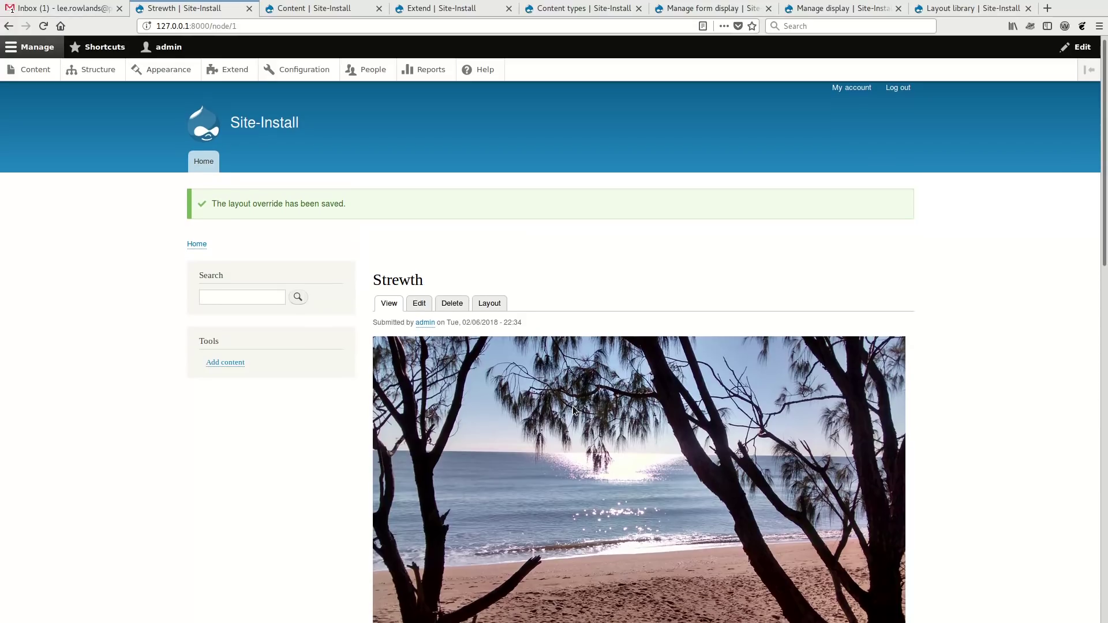
scroll(559, 381, "up", 4)
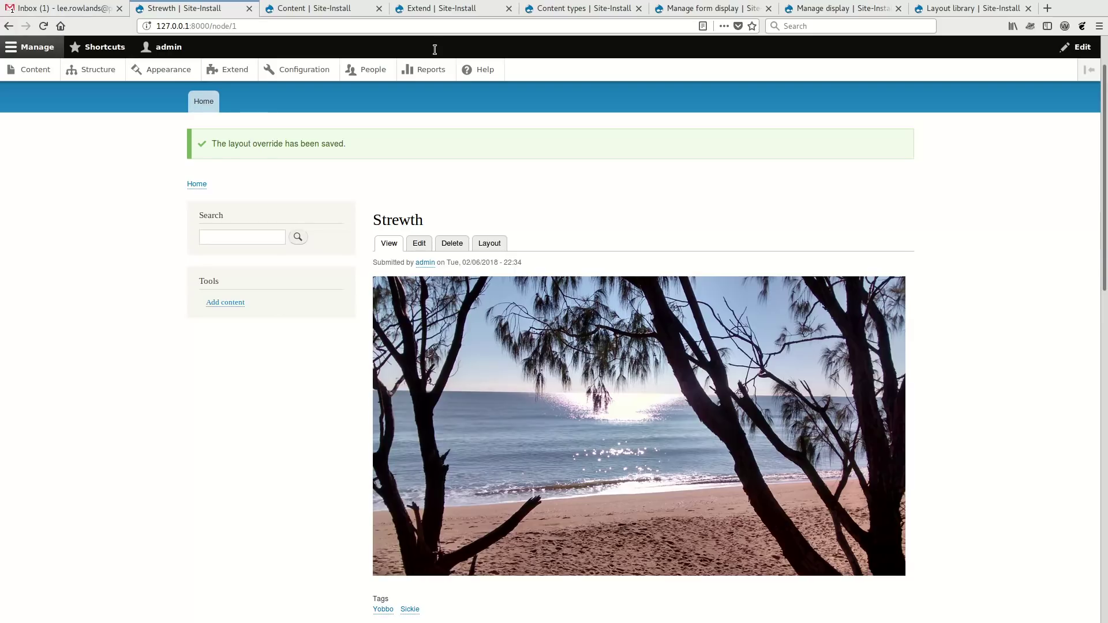
Step: Point out the Layout library among the 'lay' modules, then revisit Manage display and Strewth
left_click(458, 9)
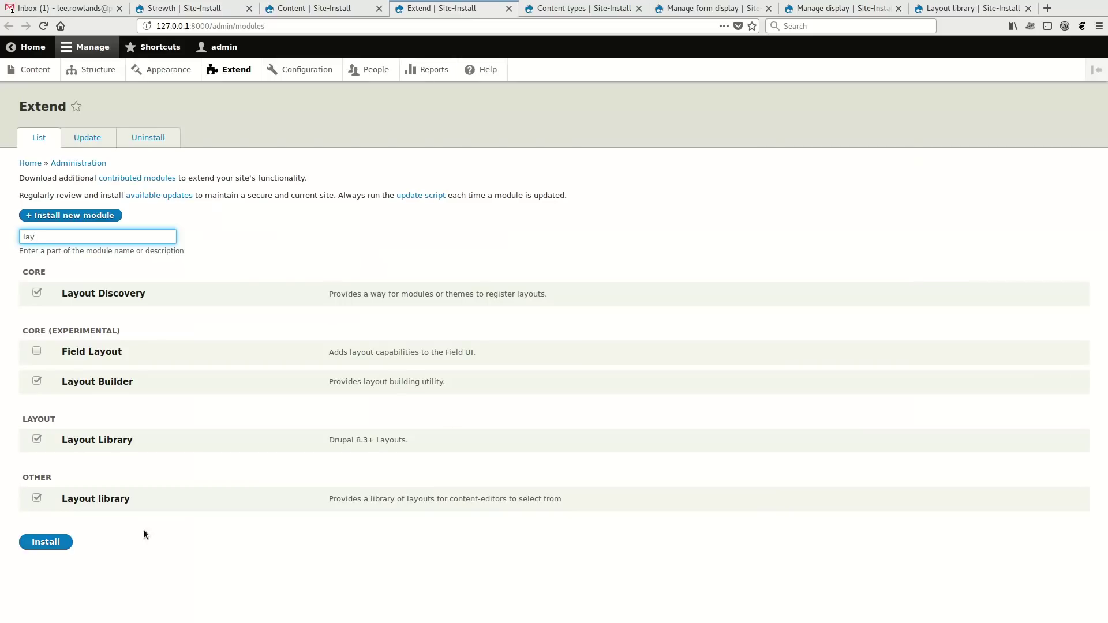
double_click(91, 497)
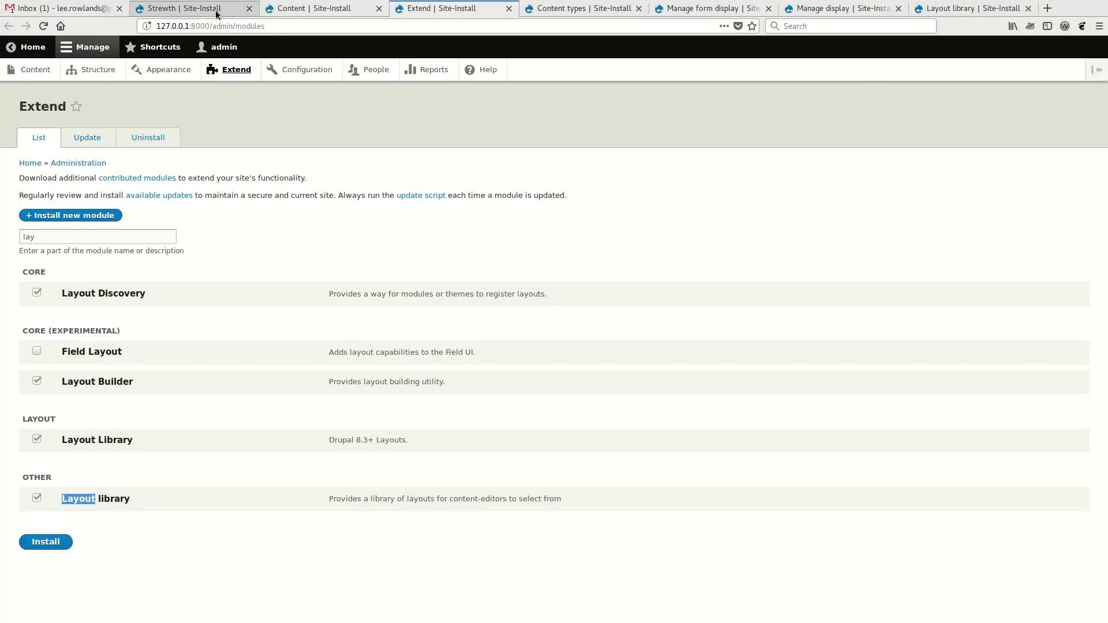
left_click(822, 13)
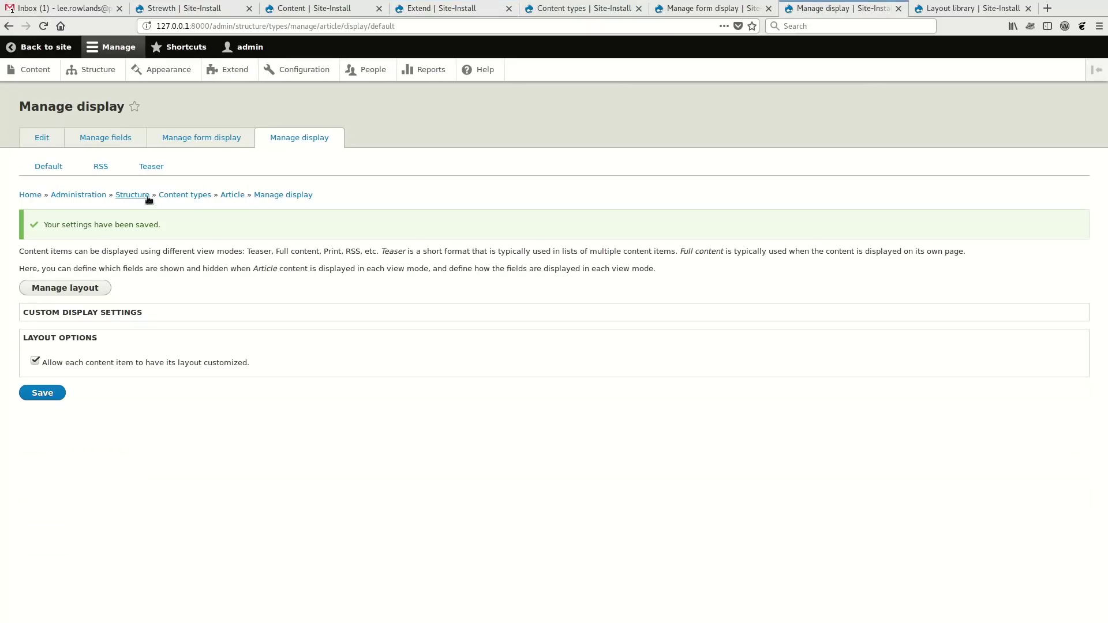
left_click(222, 8)
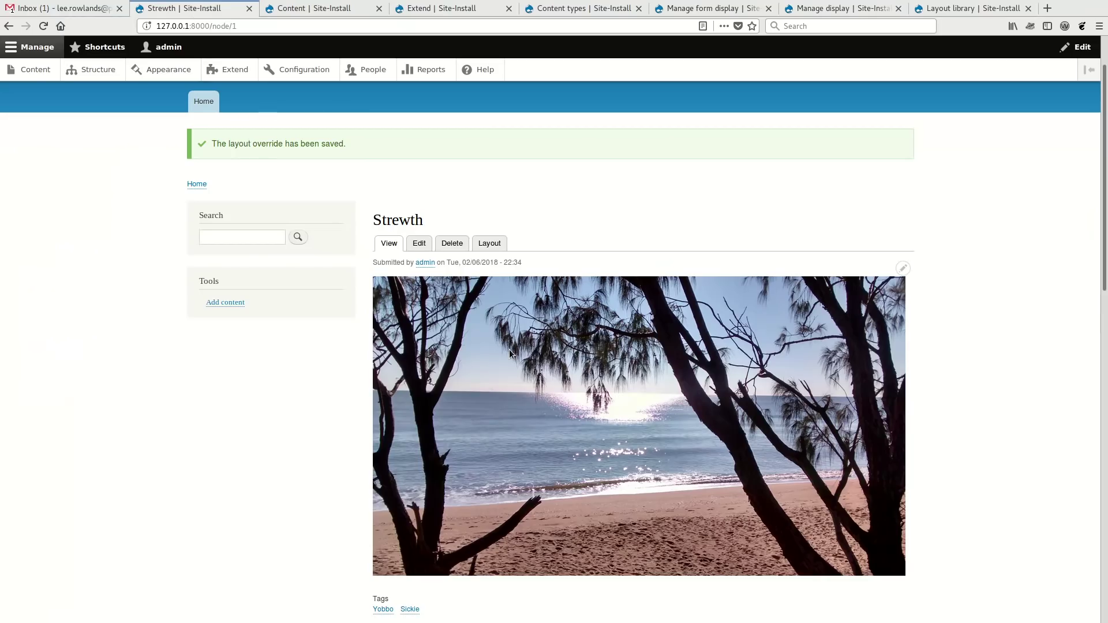
Step: Create a Layout library layout labelled 'article 2' for Content > Article and save it
left_click(954, 11)
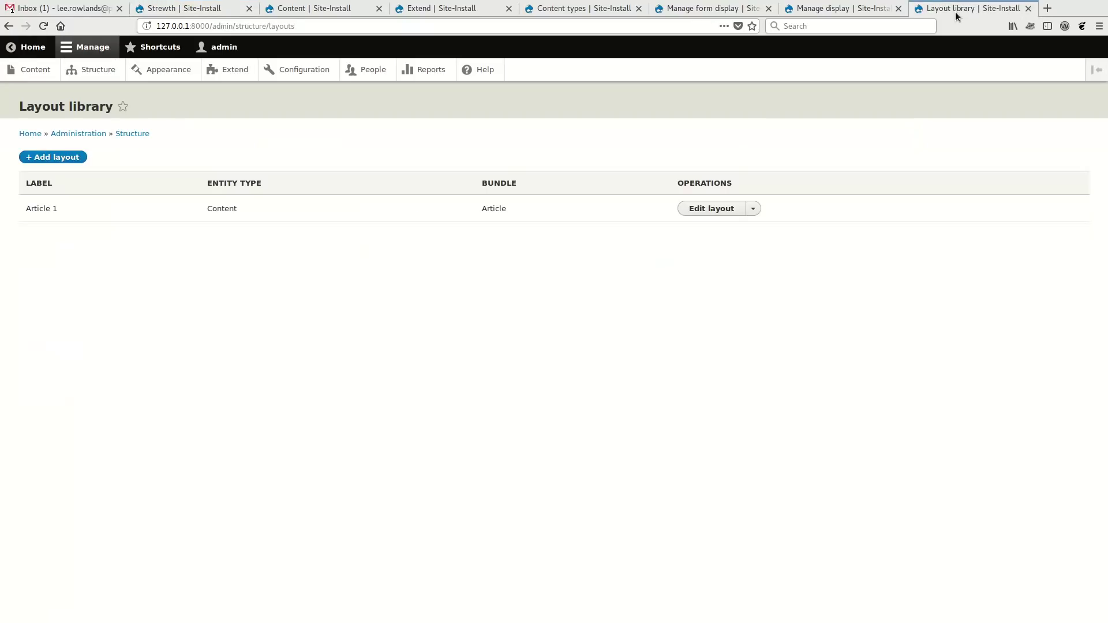
left_click(64, 160)
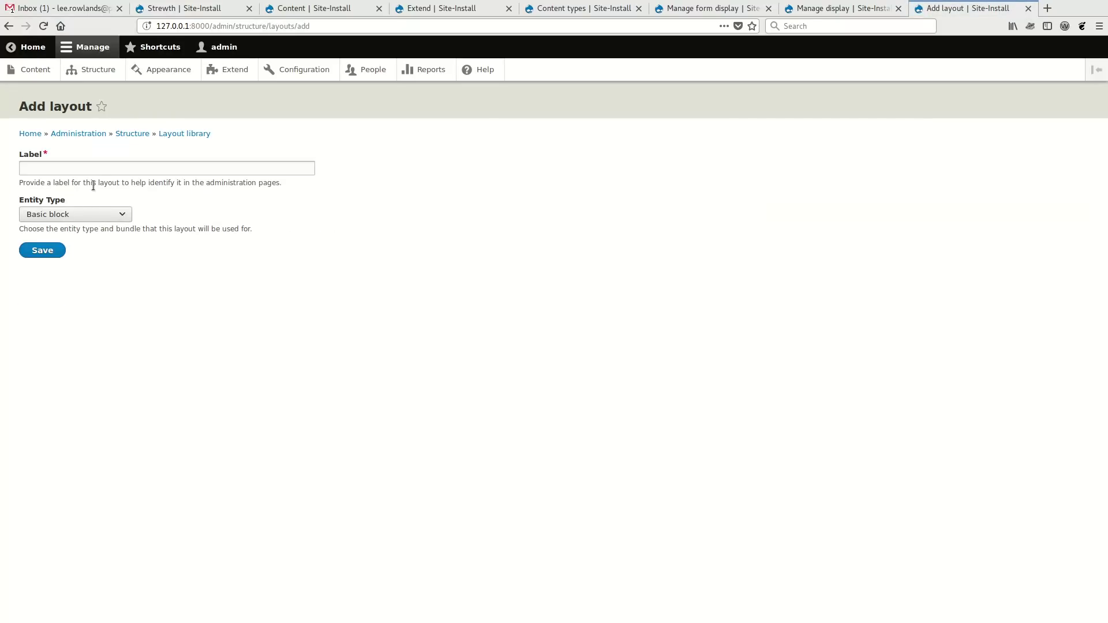
left_click(97, 184)
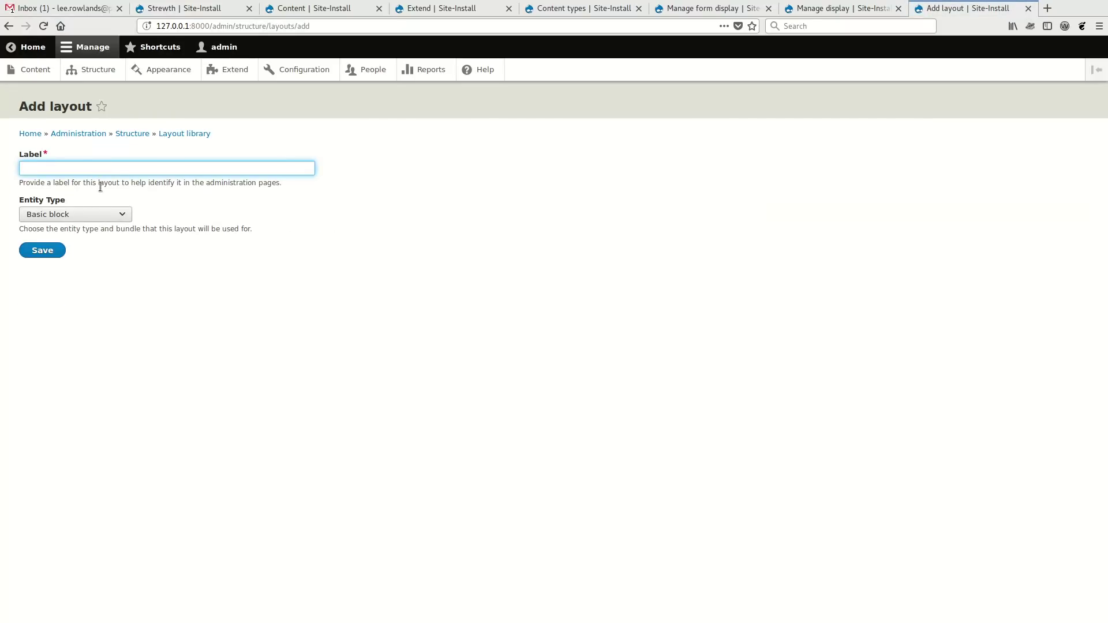
type("article 2")
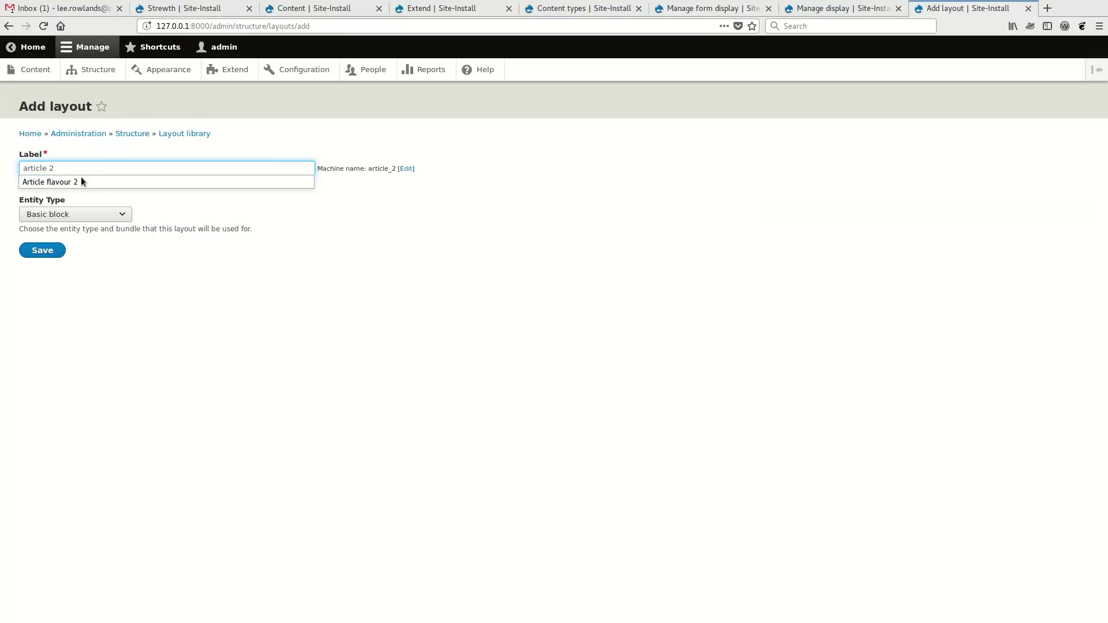
left_click(161, 210)
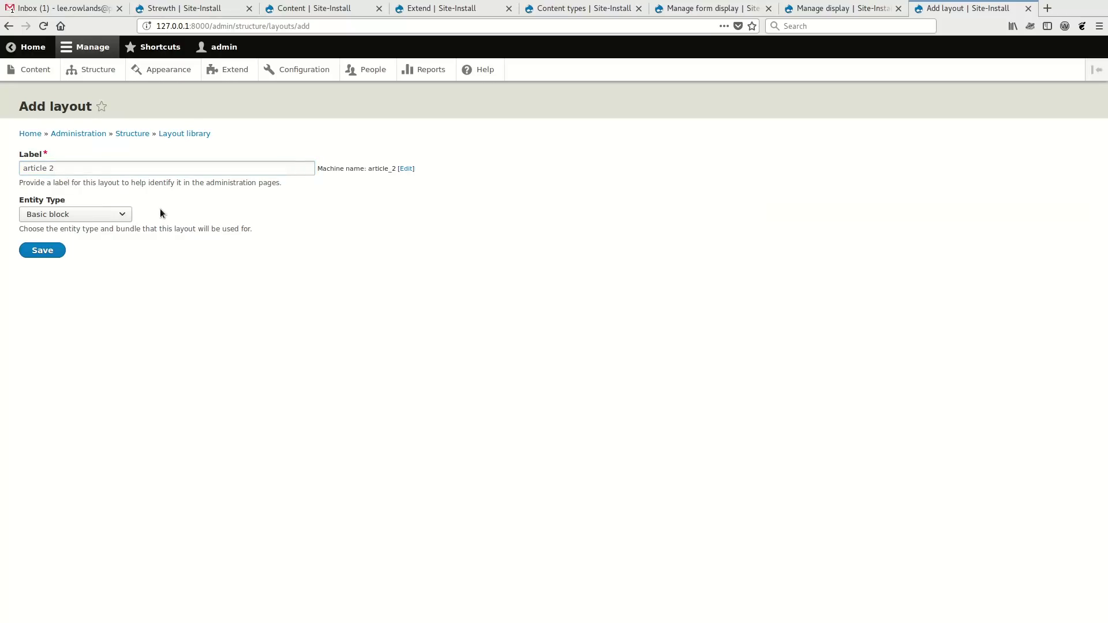
left_click(81, 216)
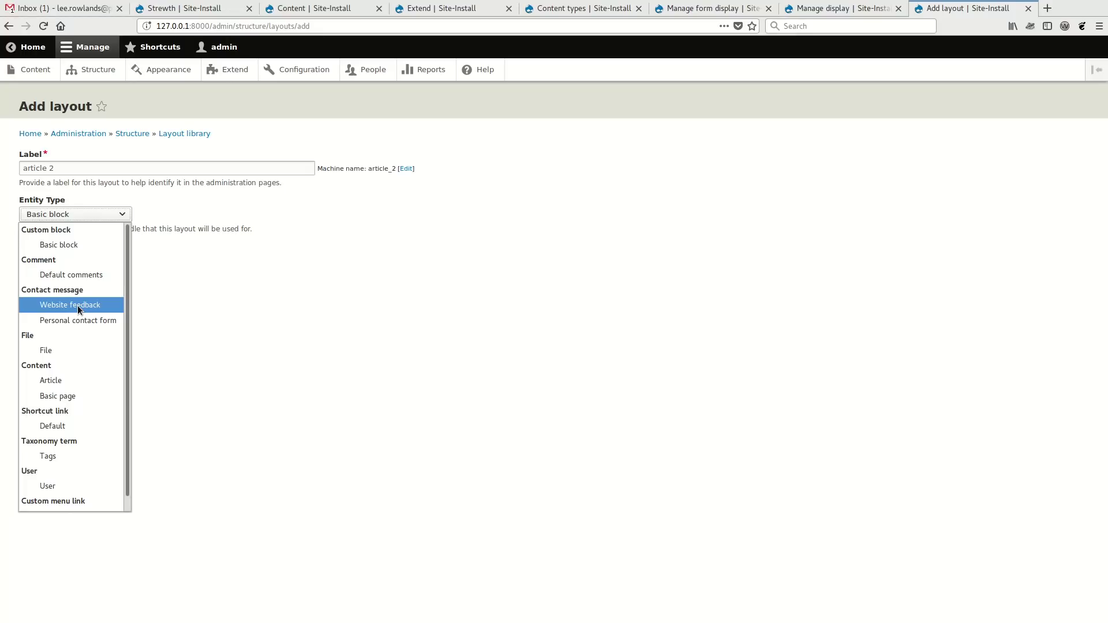
left_click(50, 380)
left_click(53, 252)
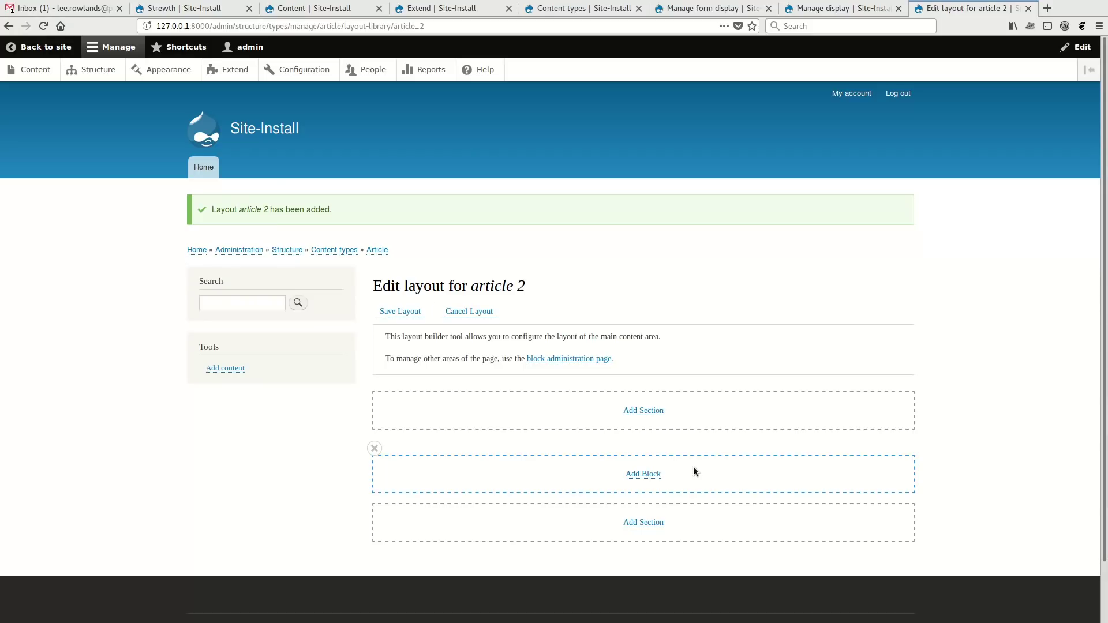
Step: Revisit the Manage display and Strewth tabs, then choose Add Section in the article 2 layout
left_click(839, 14)
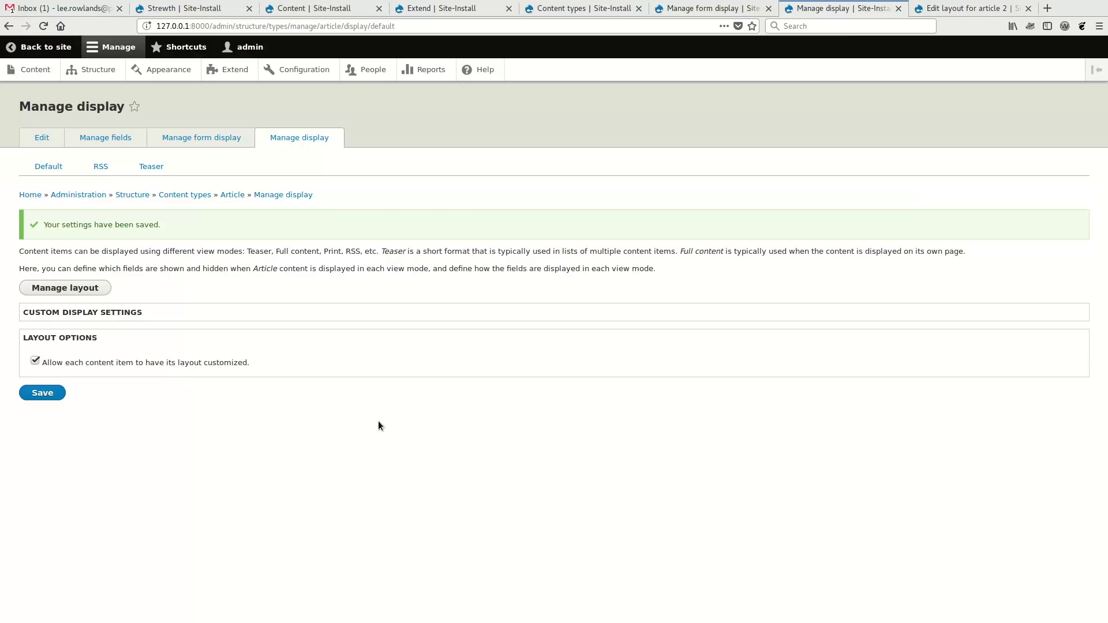
left_click(192, 8)
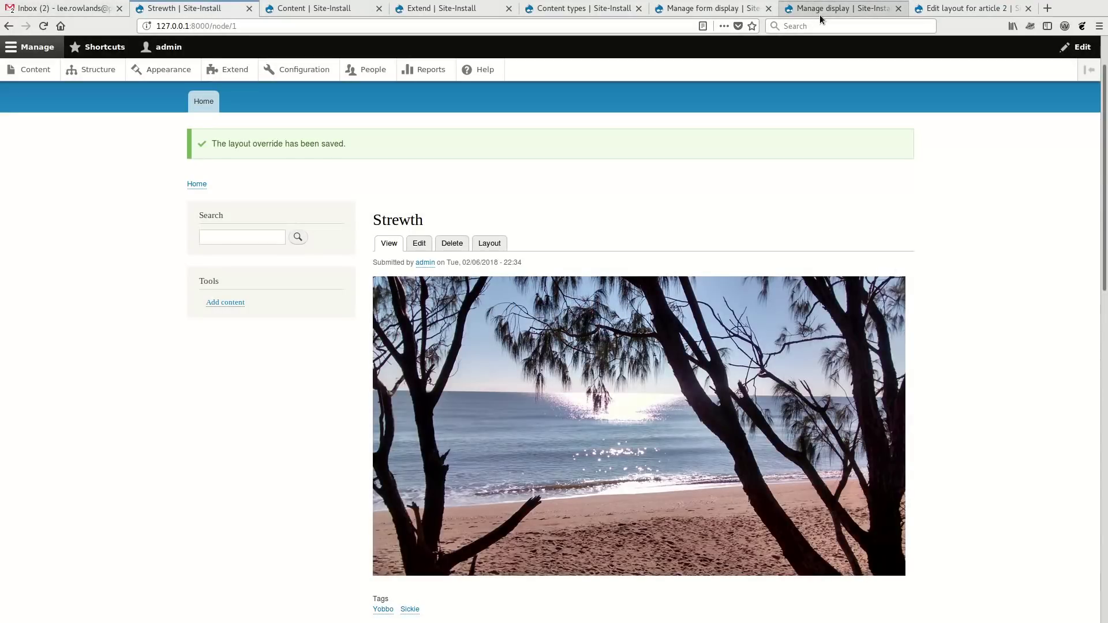
left_click(957, 10)
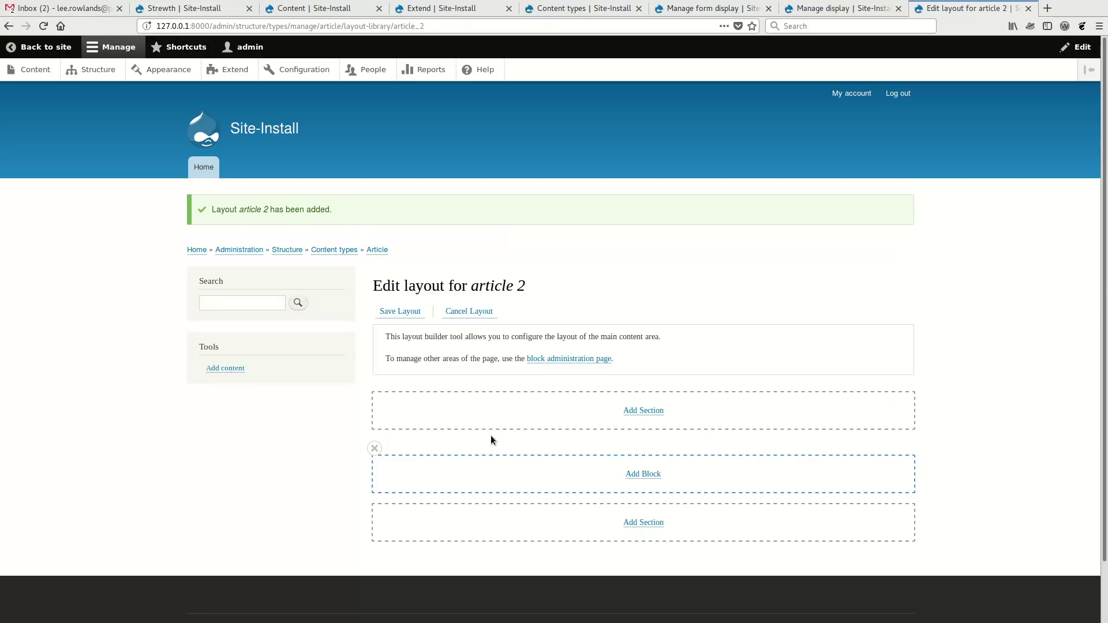
left_click(655, 411)
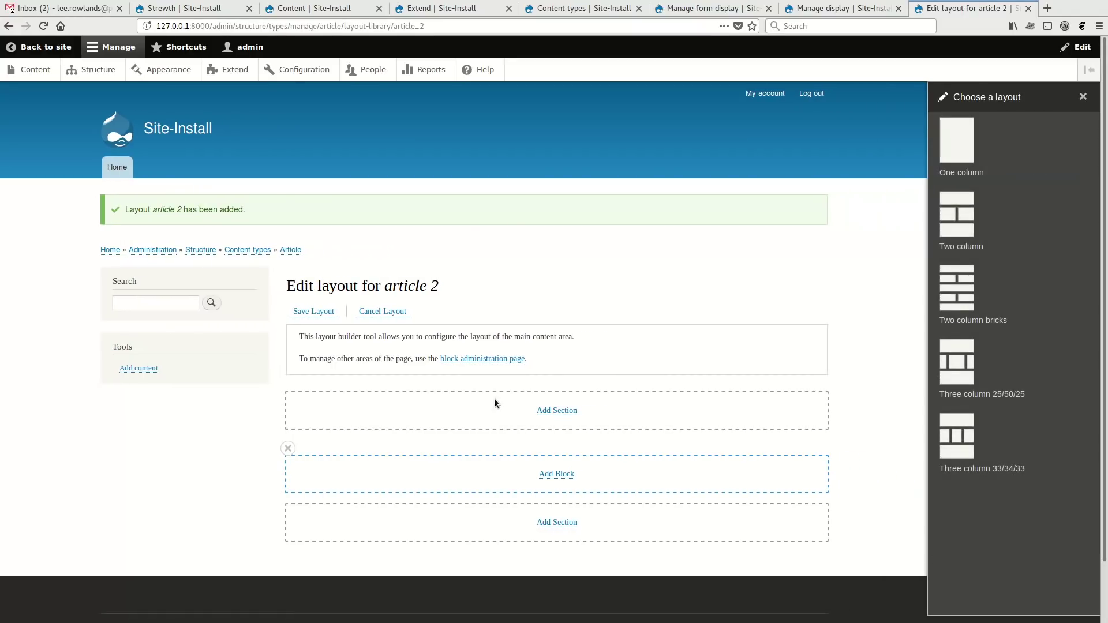
Step: In PhpStorm, open core's layout_discovery.layouts.yml and highlight the layout_onecol id and regions
key("alt+Tab")
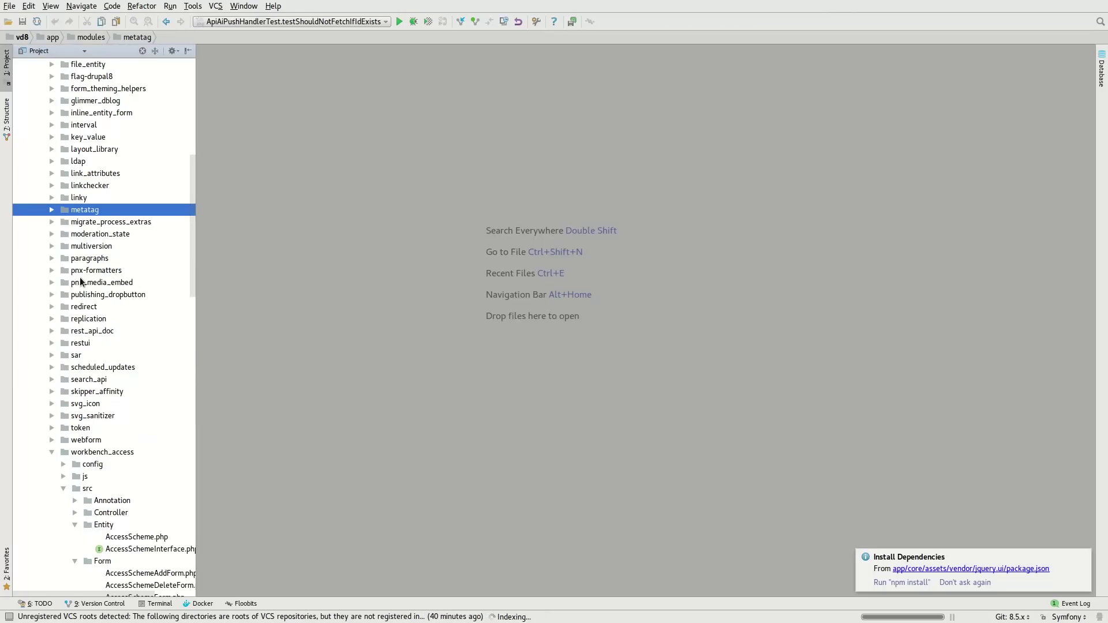
key("ctrl+shift+n")
type("core")
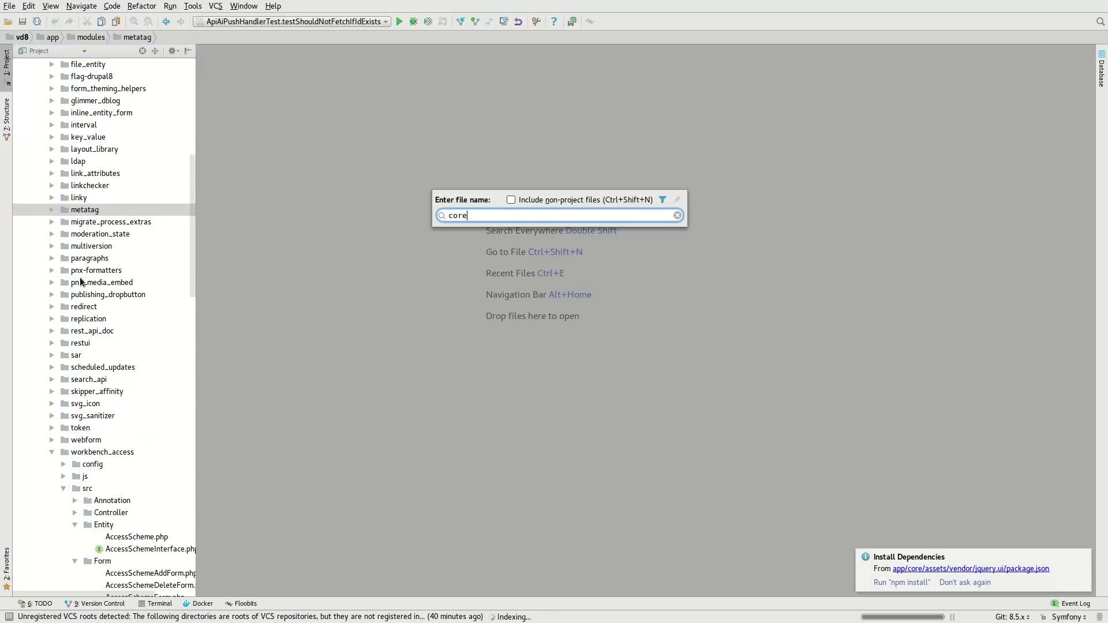
type(".lay")
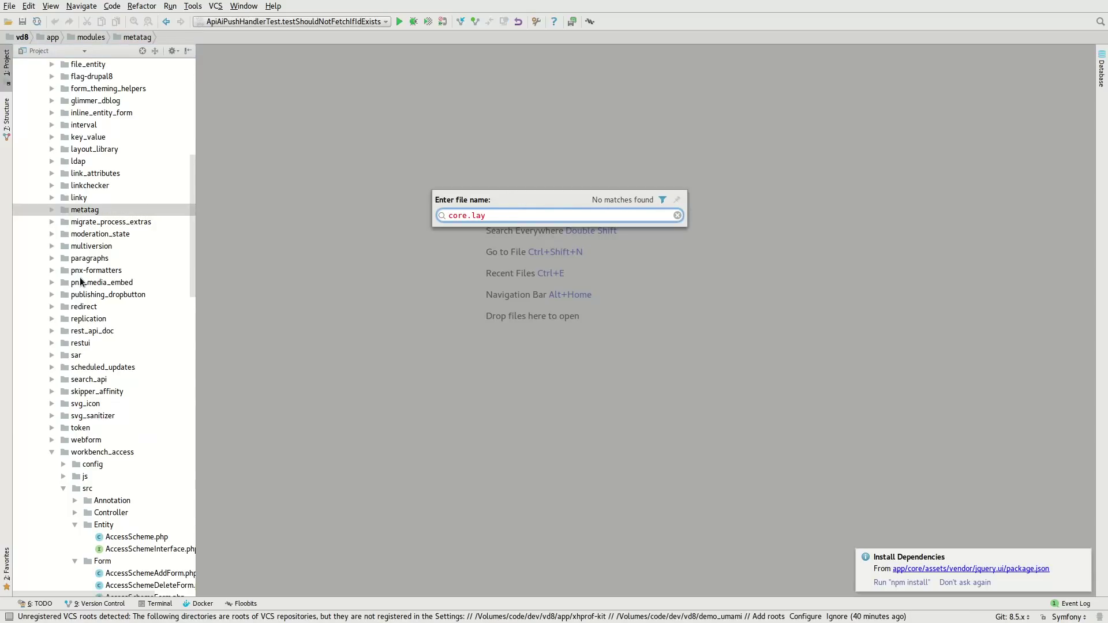
key("BackSpace")
key("BackSpace")
key("BackSpace")
key("BackSpace")
key("BackSpace")
key("BackSpace")
key("BackSpace")
key("BackSpace")
type(".layouts.yml")
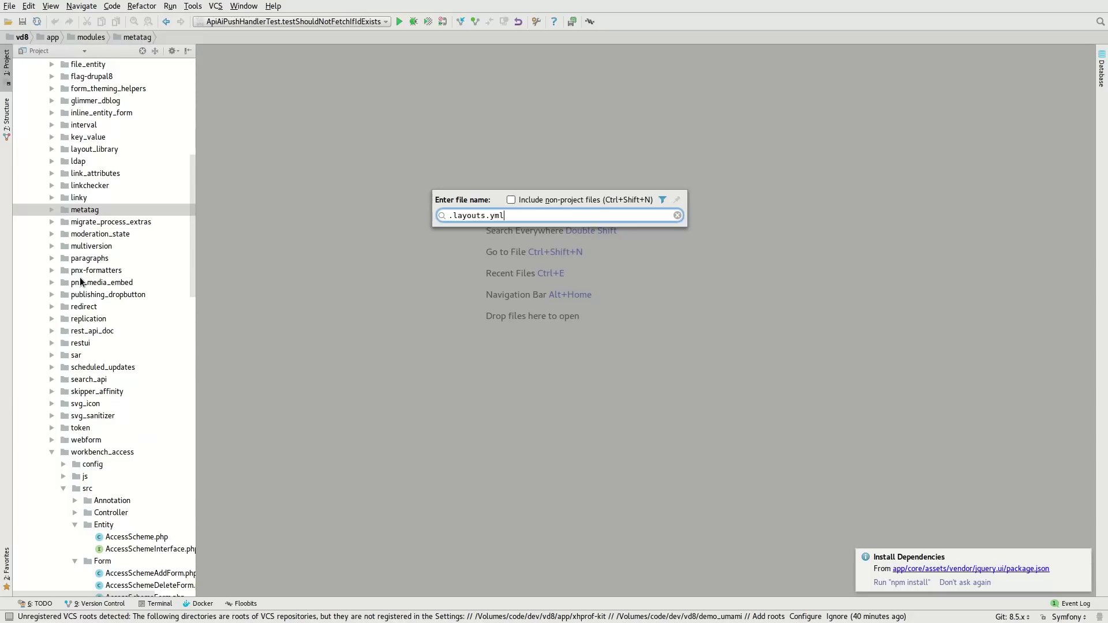
key("Return")
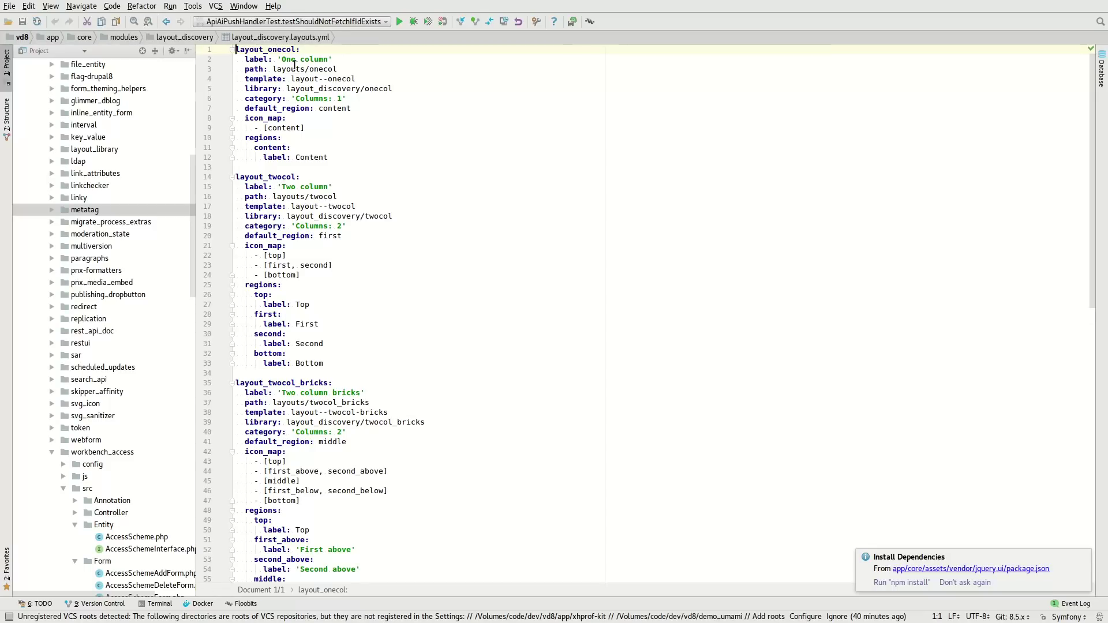
key("ctrl+w")
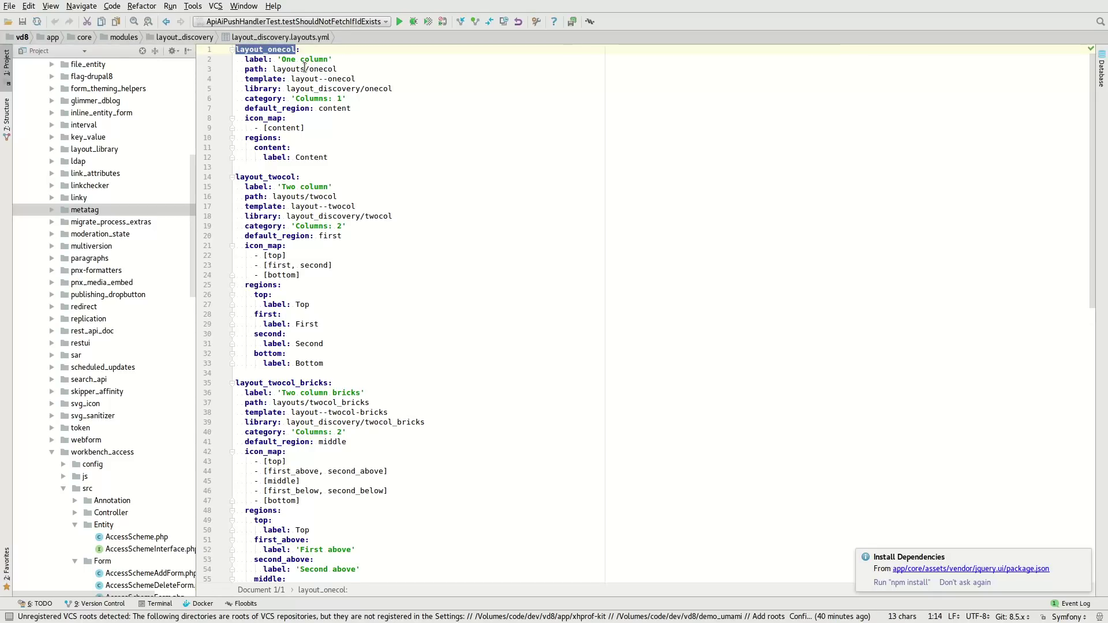
left_click(285, 61)
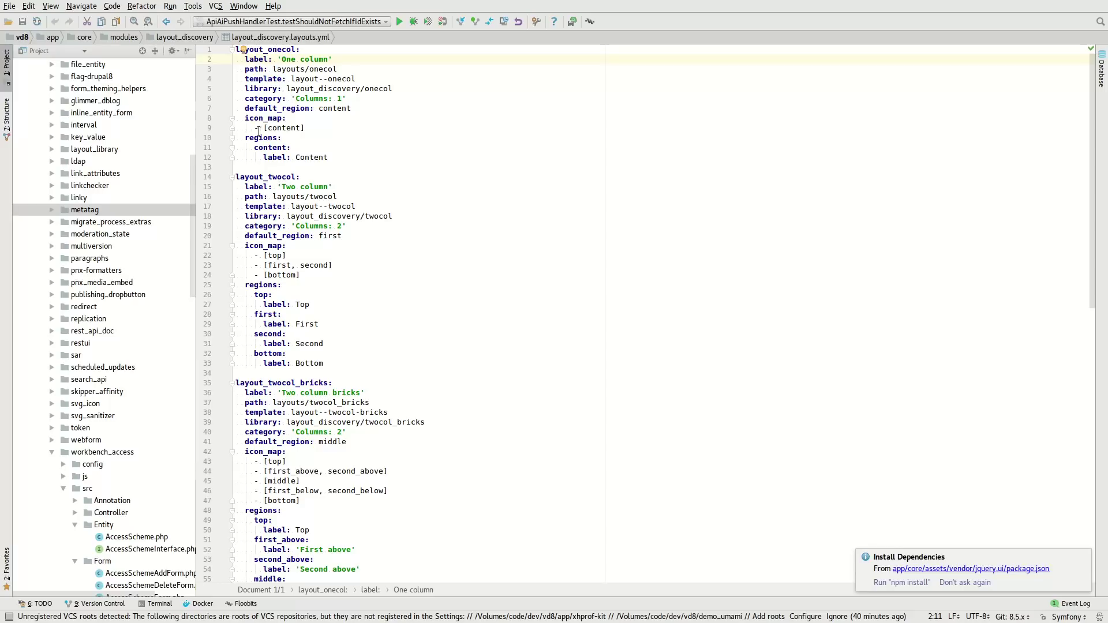
left_click_drag(245, 139, 337, 173)
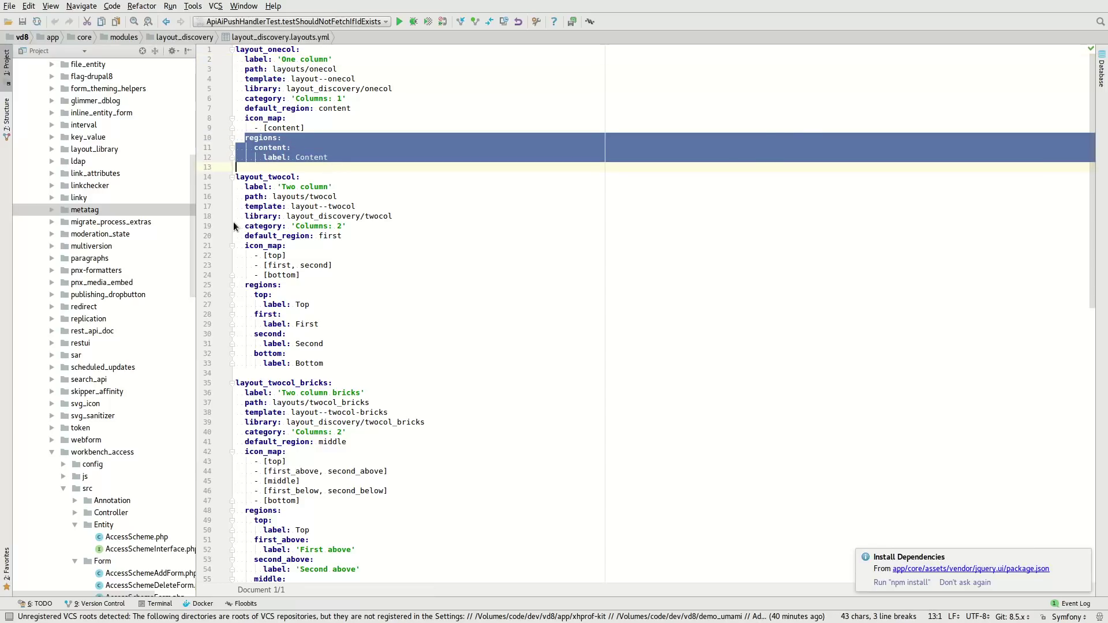
Step: Open layout_discovery's templates/layout.html.twig from the project tree
left_click(144, 51)
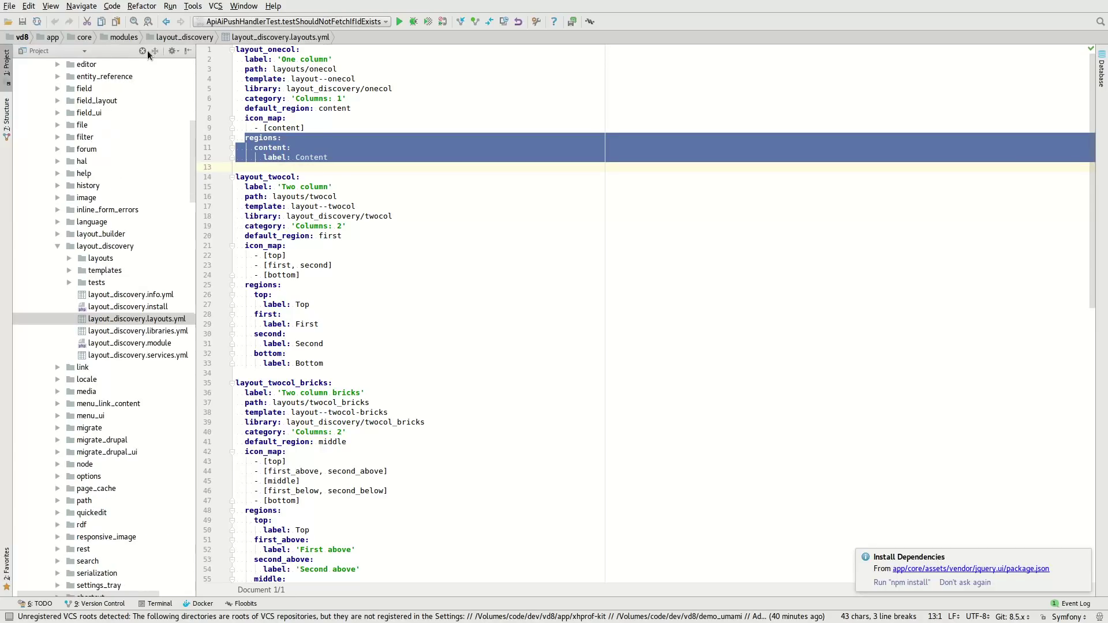
double_click(110, 272)
double_click(144, 285)
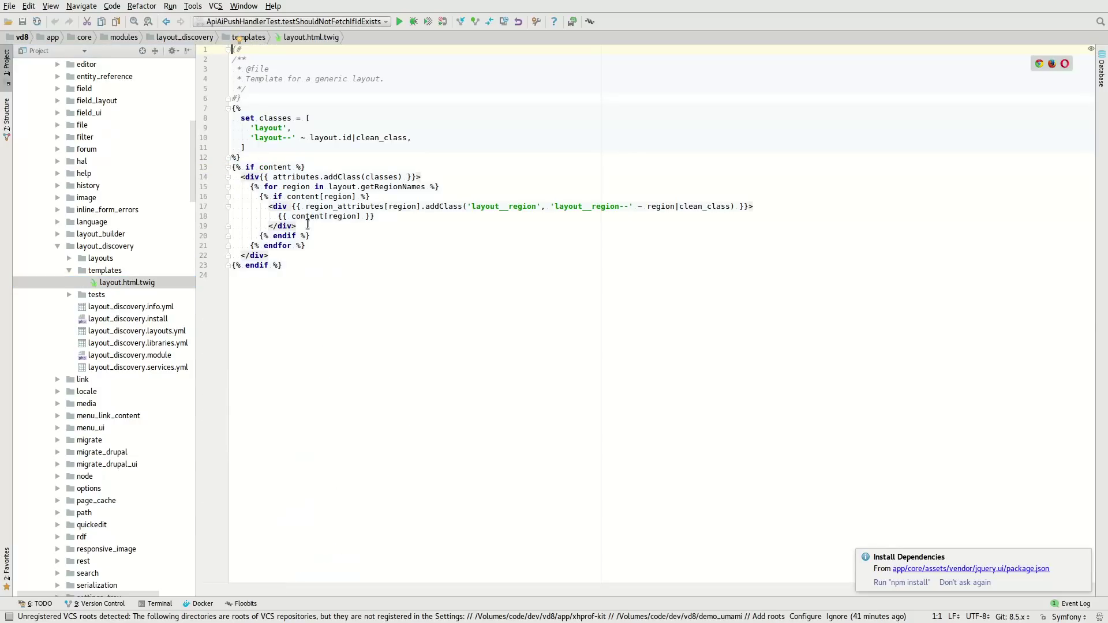
Step: Highlight the region-printing line and empty-region check in layout.html.twig, then return to the browser
left_click_drag(278, 216, 375, 217)
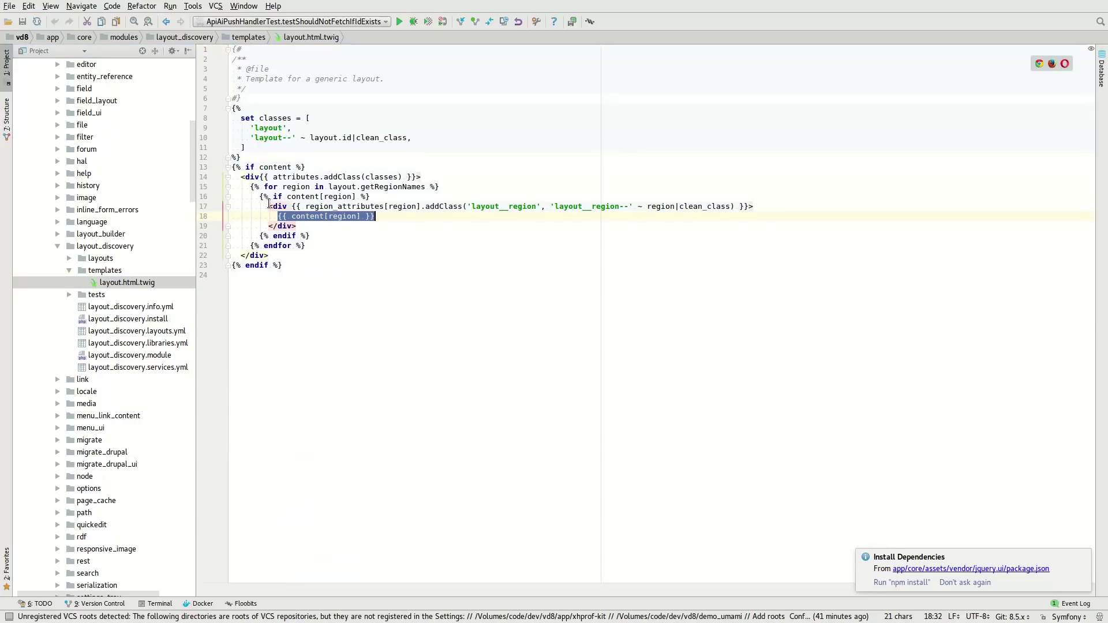
key("ctrl+w")
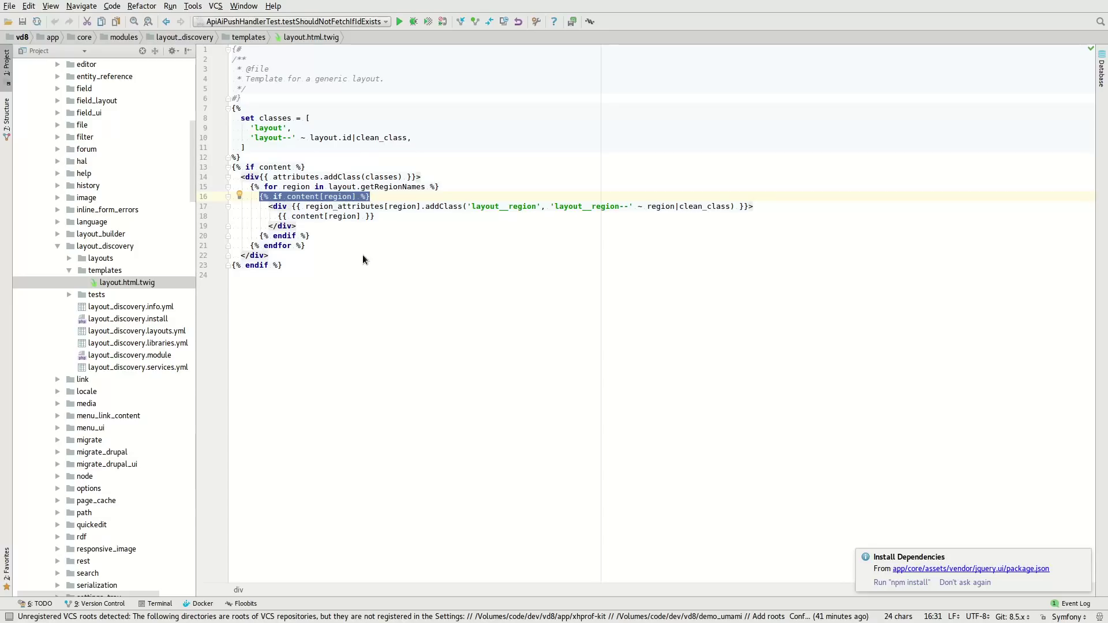
key("alt+Tab")
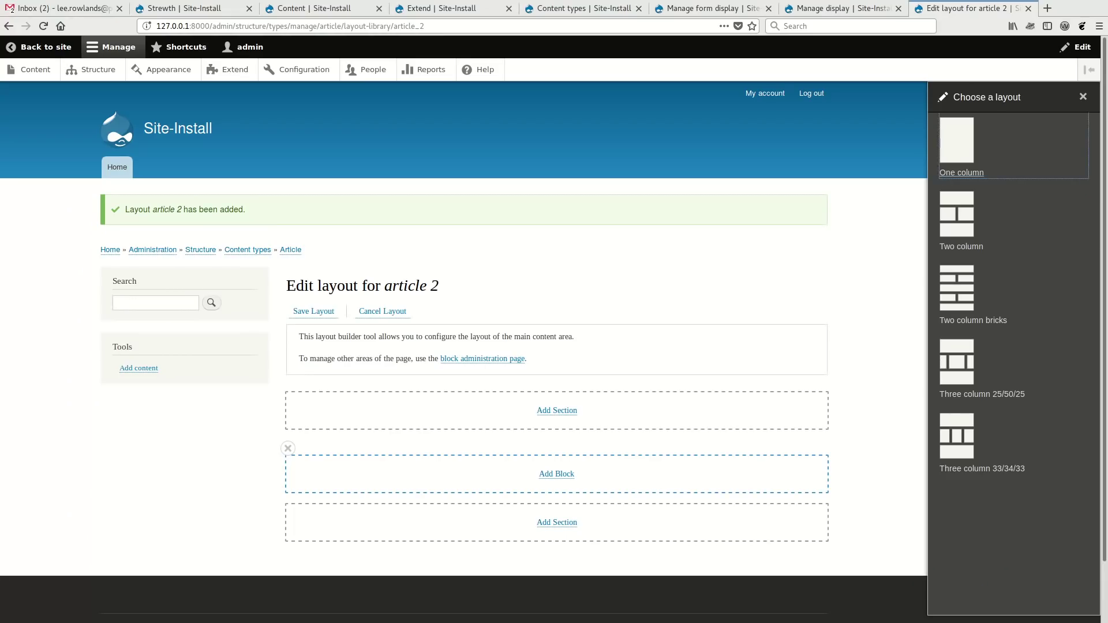